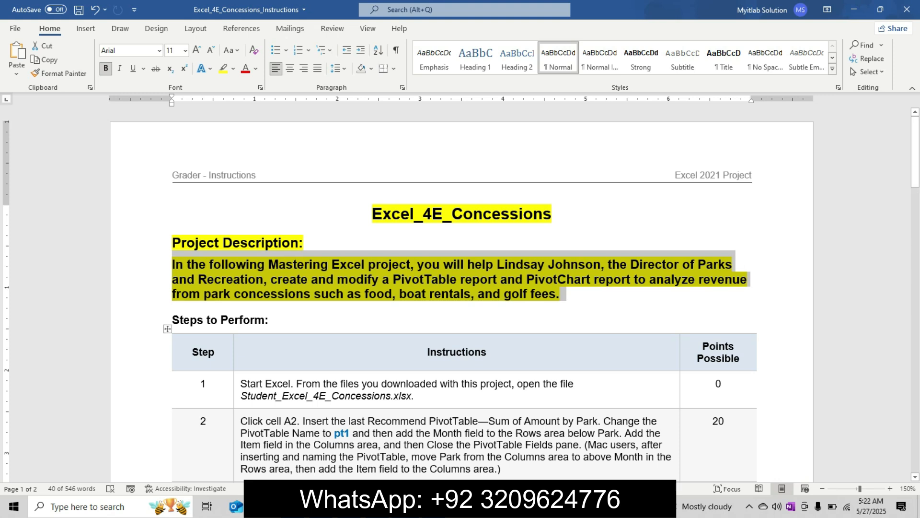
# Step: Undo the highlighting and bold formatting of the title and project description in the Word instructions, and remove the stray digits after step 1's file name
pyautogui.hotkey('alt', 'Tab')
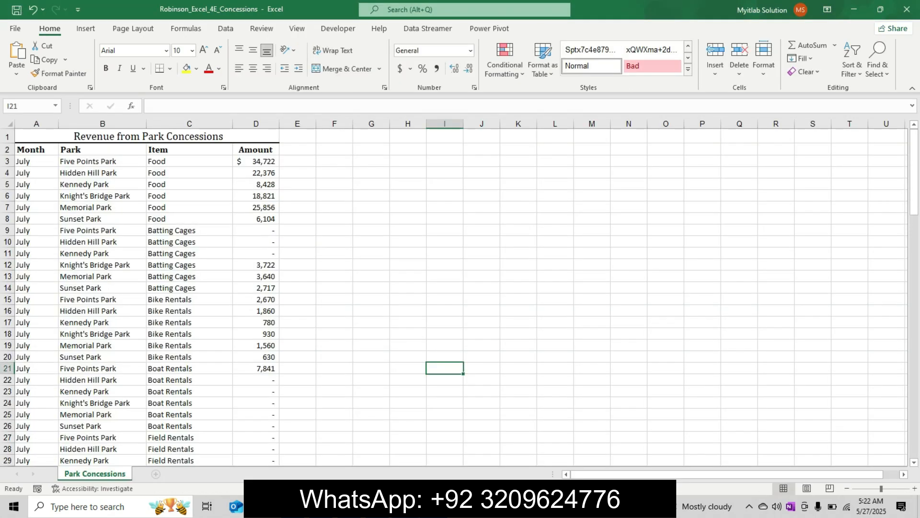
pyautogui.hotkey('alt', 'Tab')
pyautogui.hotkey('ctrl', 'z')
pyautogui.hotkey('ctrl', 'z')
pyautogui.hotkey('ctrl', 'z')
pyautogui.hotkey('ctrl', 'z')
pyautogui.hotkey('ctrl', 'z')
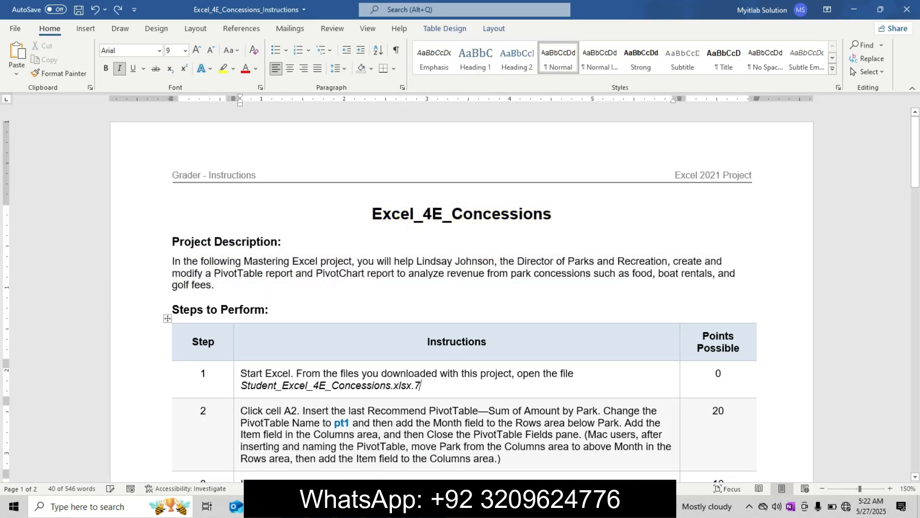
pyautogui.hotkey('ctrl', 'z')
pyautogui.press('super')
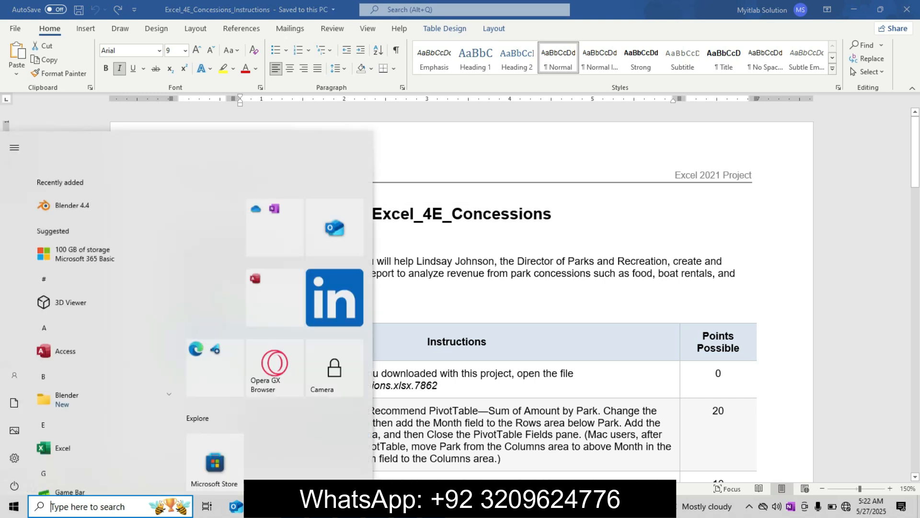
pyautogui.press('Escape')
pyautogui.press('BackSpace')
pyautogui.press('BackSpace')
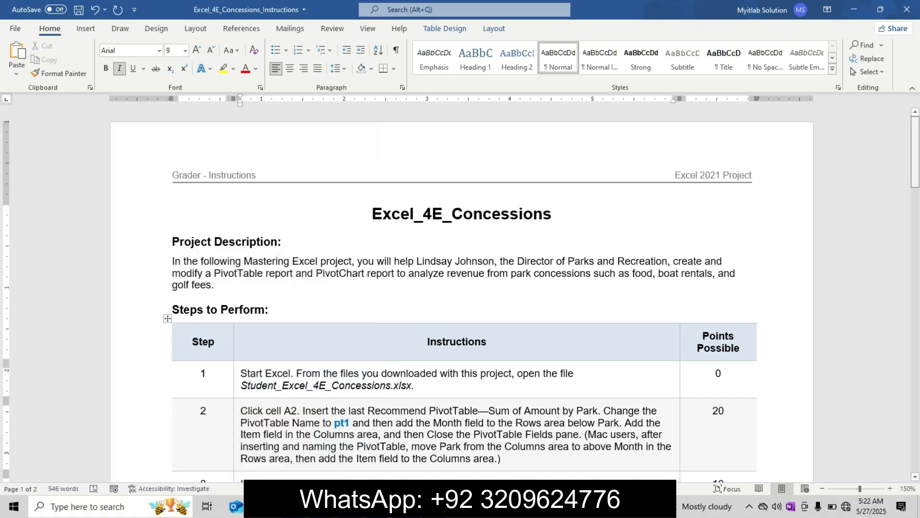
# Step: Highlight step 1's instruction in yellow and make its workbook file name larger and bold
pyautogui.scroll(-5, 461, 292)
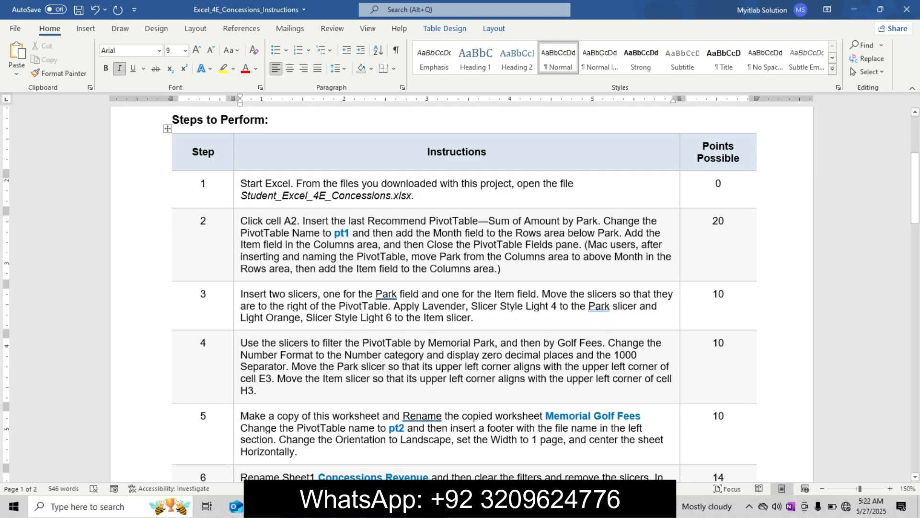
pyautogui.tripleClick(241, 195)
pyautogui.click(284, 169)
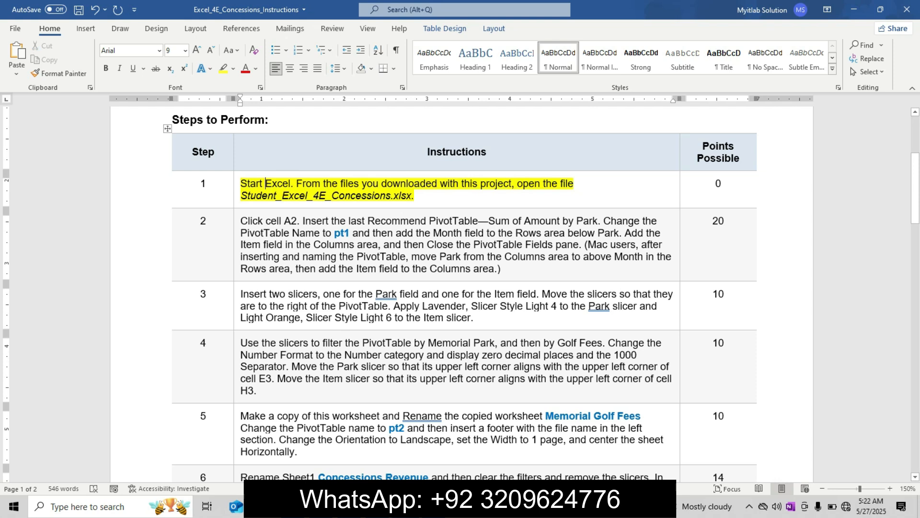
pyautogui.moveTo(241, 195); pyautogui.dragTo(415, 196)
pyautogui.click(494, 160)
pyautogui.click(495, 160)
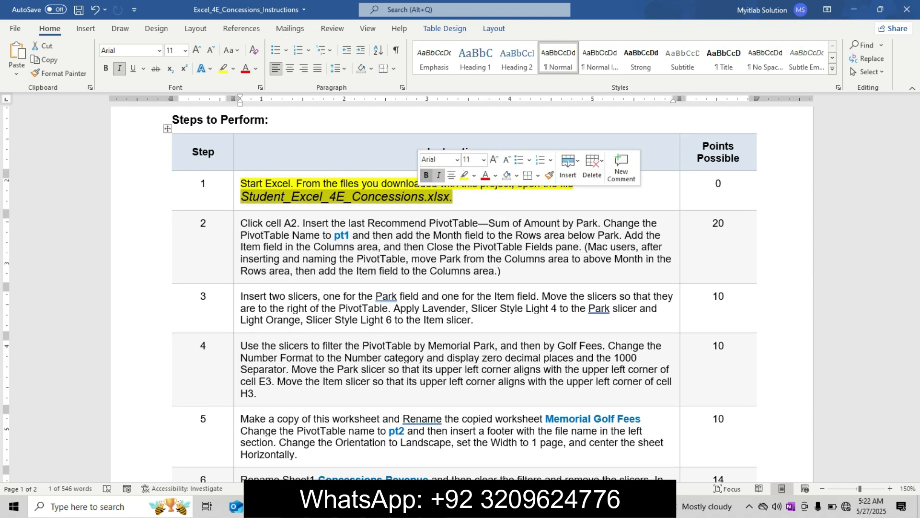
pyautogui.click(426, 174)
pyautogui.moveTo(915, 191); pyautogui.dragTo(915, 195)
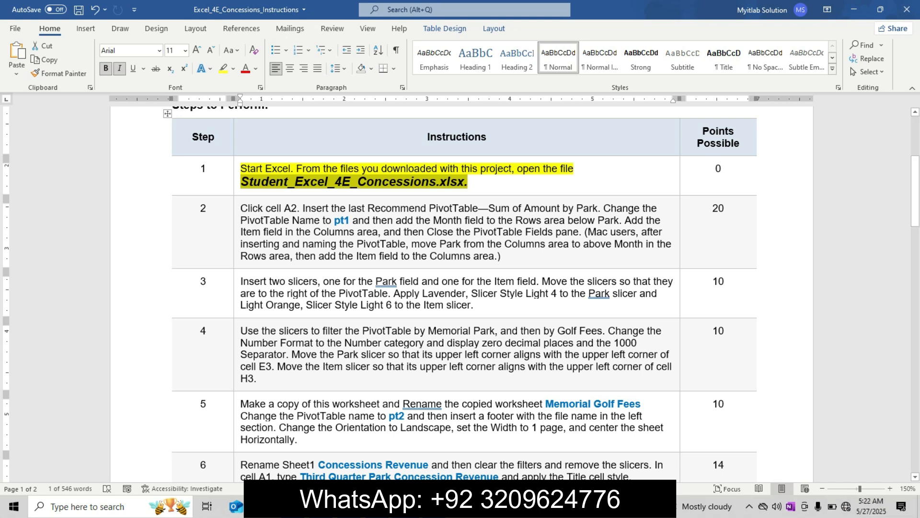
# Step: Check the concessions workbook in Excel, return to the Word instructions and undo the formatting of step 1's instruction
pyautogui.hotkey('alt', 'Tab')
pyautogui.click(371, 310)
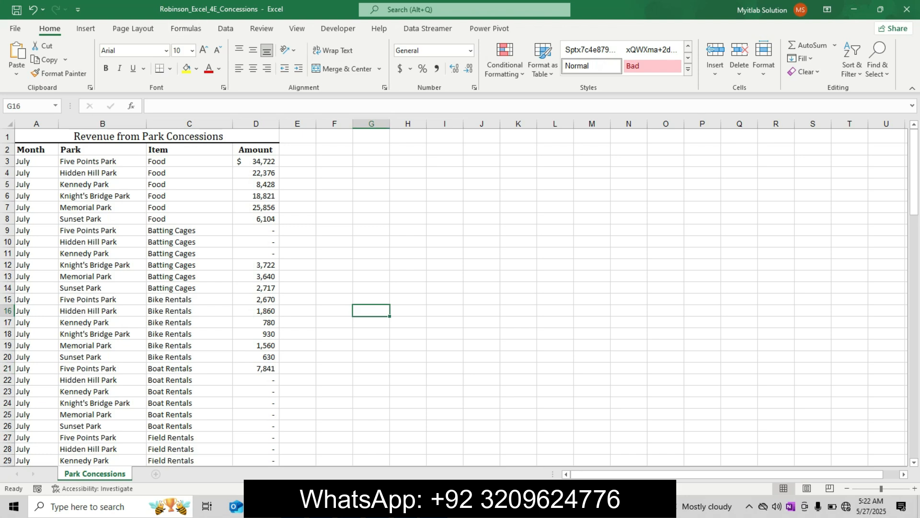
pyautogui.hotkey('alt', 'Tab')
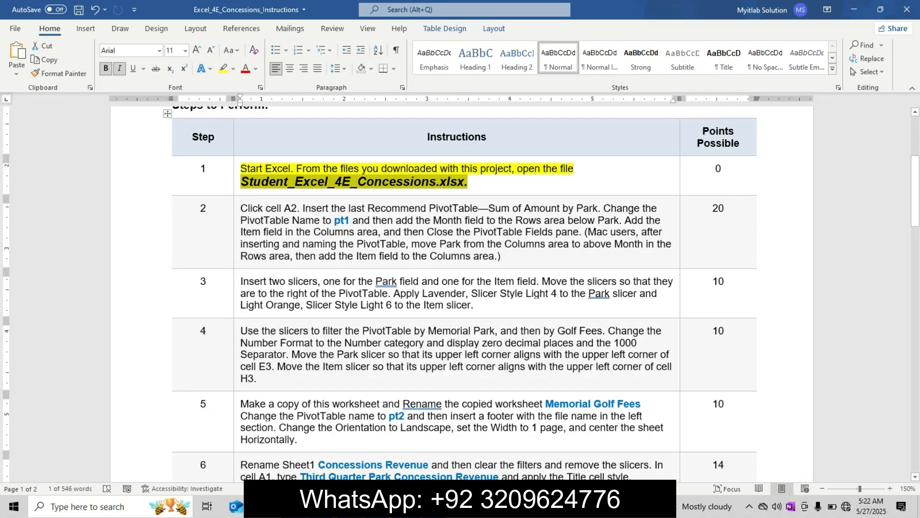
pyautogui.hotkey('ctrl', 'z')
pyautogui.hotkey('ctrl', 'z')
pyautogui.hotkey('ctrl', 'z')
pyautogui.press('BackSpace')
pyautogui.press('BackSpace')
# Step: Enlarge step 2's instruction text, make it bold and highlight it in yellow
pyautogui.click(207, 206)
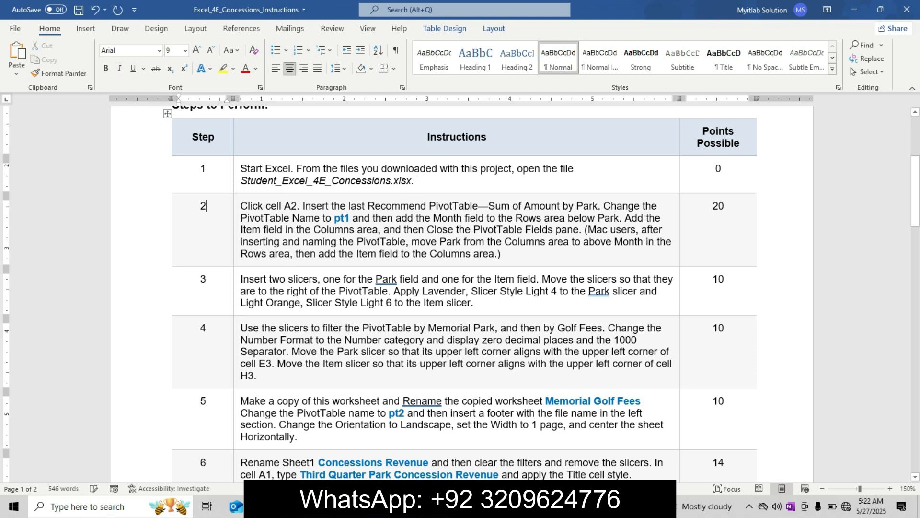
pyautogui.click(236, 216)
pyautogui.click(312, 185)
pyautogui.click(312, 185)
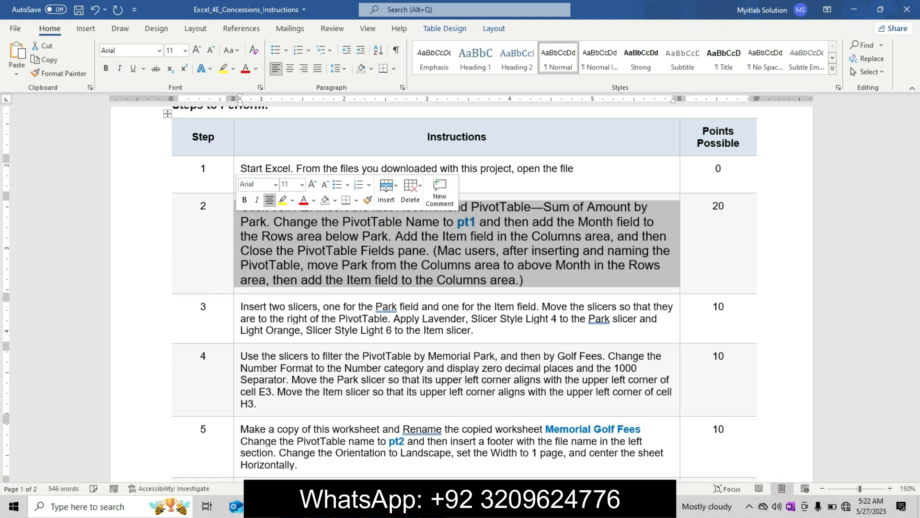
pyautogui.click(245, 200)
pyautogui.click(282, 200)
pyautogui.click(287, 222)
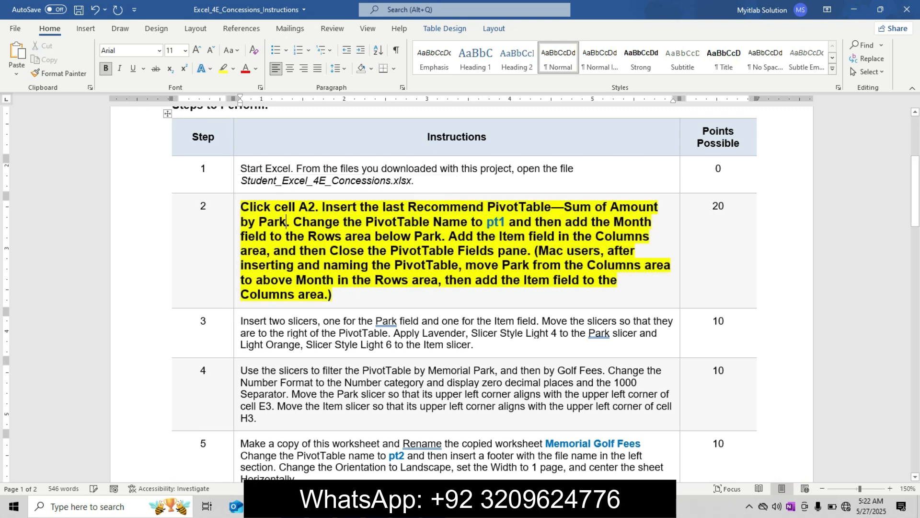
pyautogui.moveTo(240, 206); pyautogui.dragTo(344, 295)
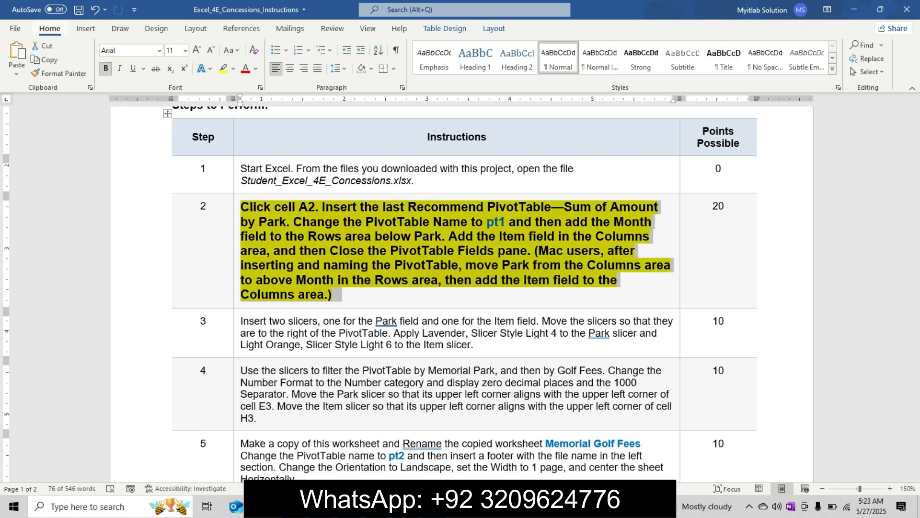
pyautogui.press('alt')
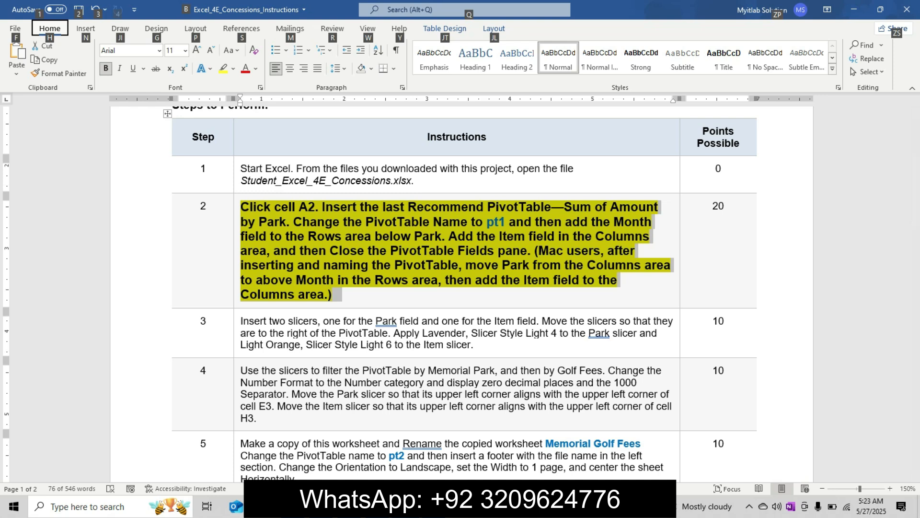
# Step: Switch to the Excel workbook and select cell A2 on the Park Concessions sheet, rechecking step 2 in the Word instructions
pyautogui.hotkey('alt', 'Tab')
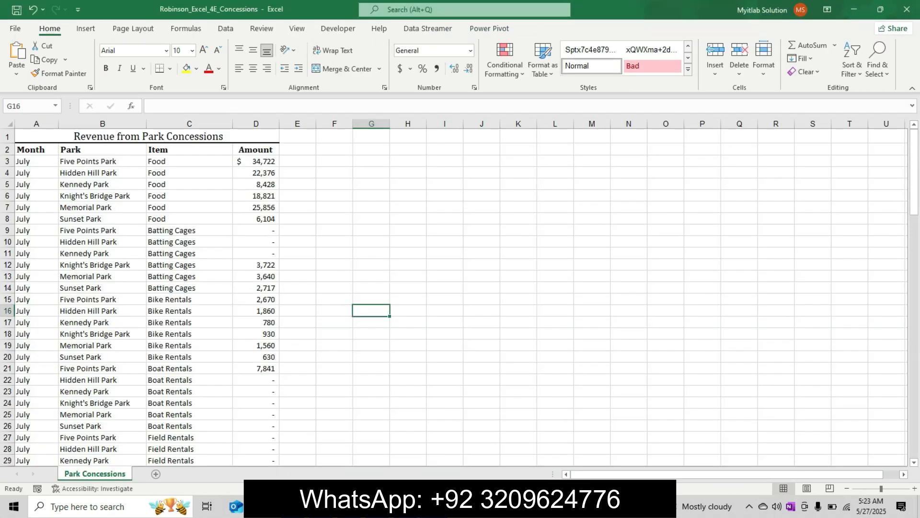
pyautogui.click(36, 149)
pyautogui.click(463, 507)
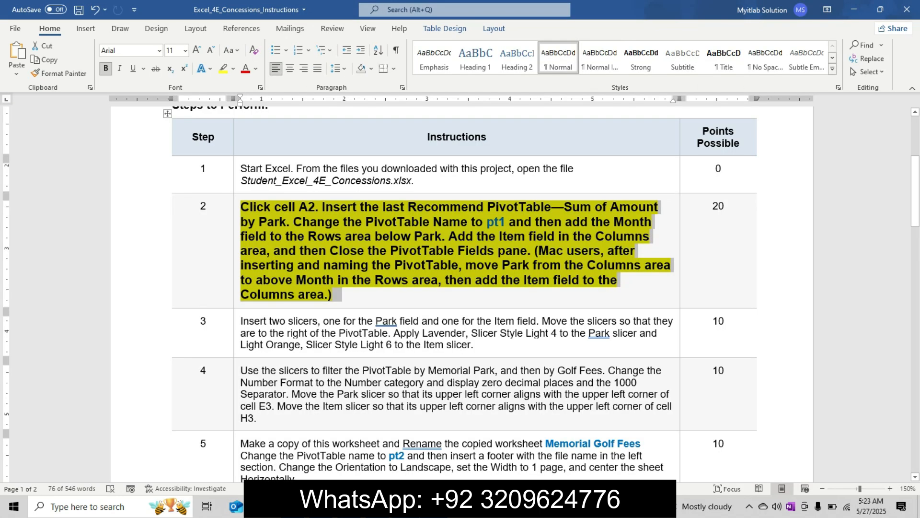
pyautogui.click(434, 506)
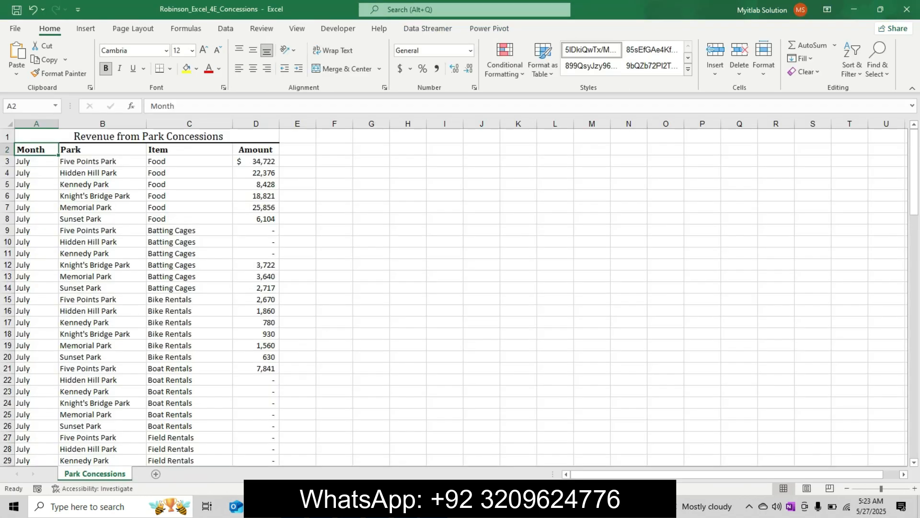
# Step: Insert a blank PivotTable for the park concessions data from the Recommended PivotTables choices
pyautogui.click(86, 29)
pyautogui.click(62, 58)
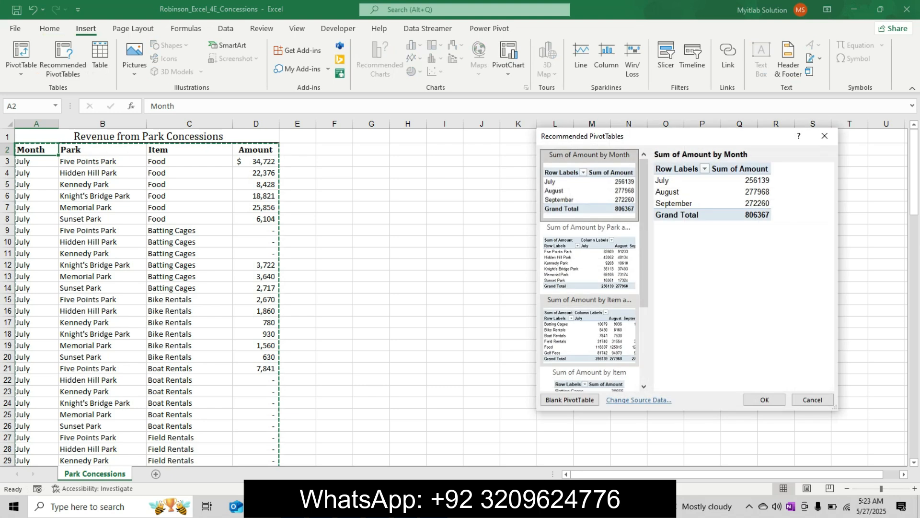
pyautogui.click(570, 400)
# Step: Recheck step 2 in the Word instructions, return to Excel and delete the sheet holding the blank PivotTable
pyautogui.click(463, 507)
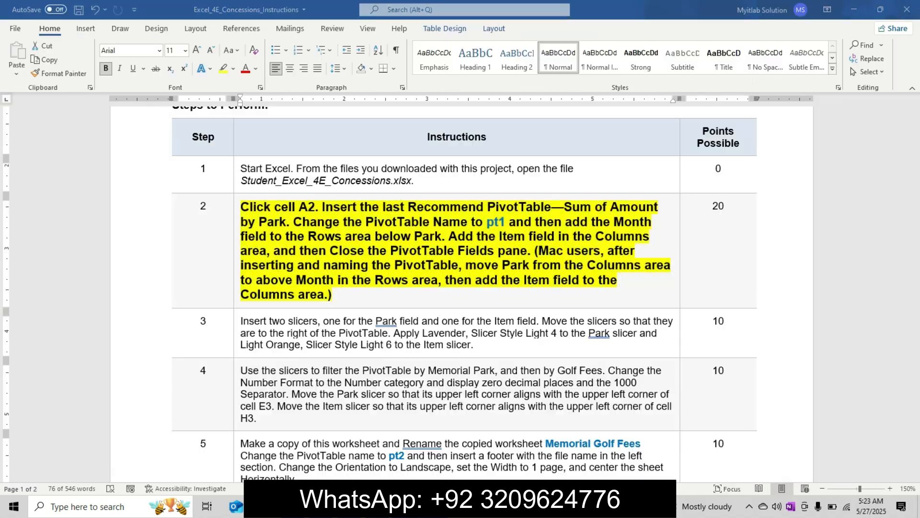
pyautogui.moveTo(433, 507)
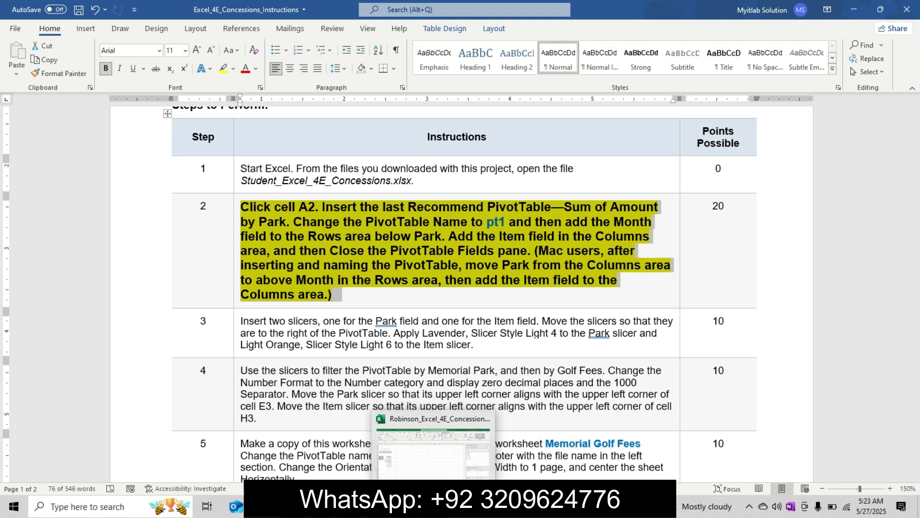
pyautogui.click(433, 453)
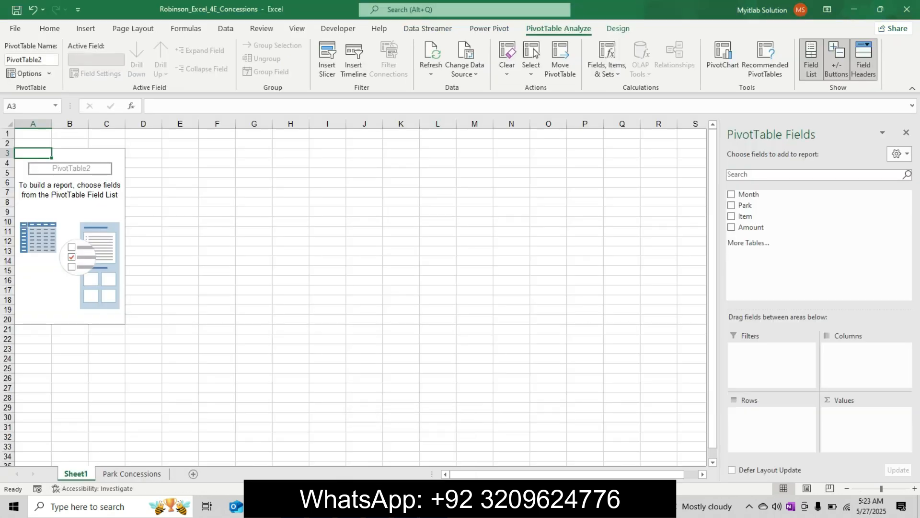
pyautogui.click(132, 474)
pyautogui.rightClick(76, 474)
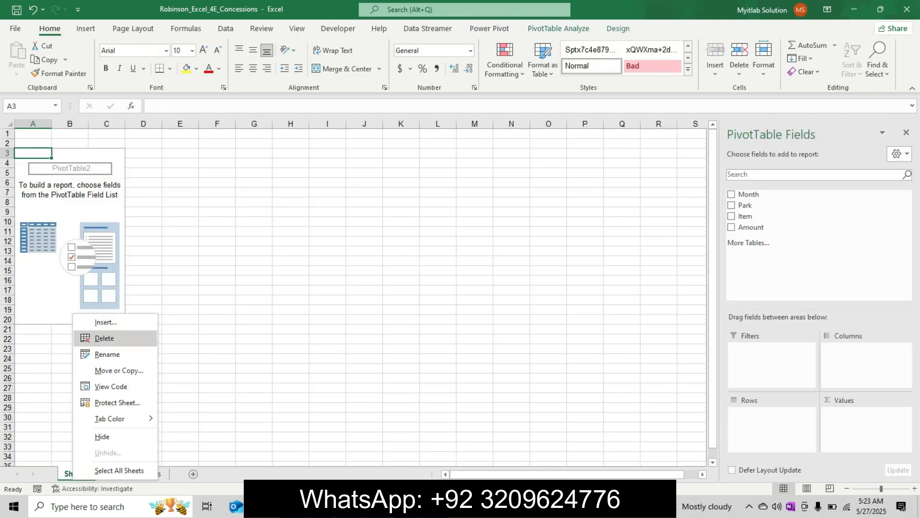
pyautogui.click(102, 337)
pyautogui.press('Return')
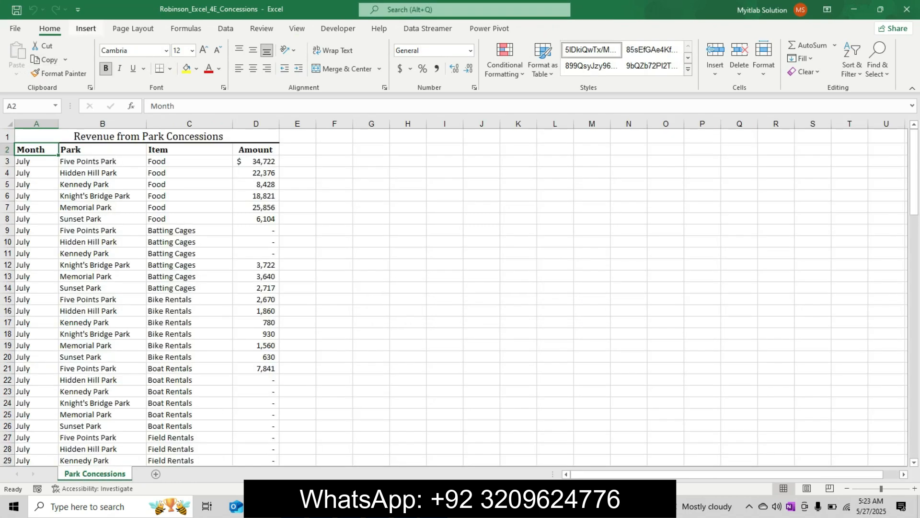
# Step: Insert the last recommended PivotTable, Sum of Amount by Park, for the park concessions data
pyautogui.click(86, 29)
pyautogui.click(62, 57)
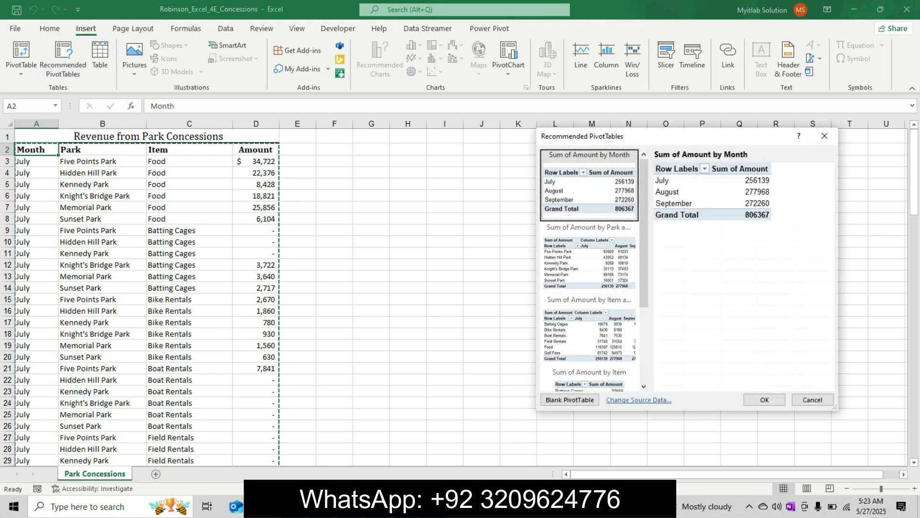
pyautogui.click(594, 262)
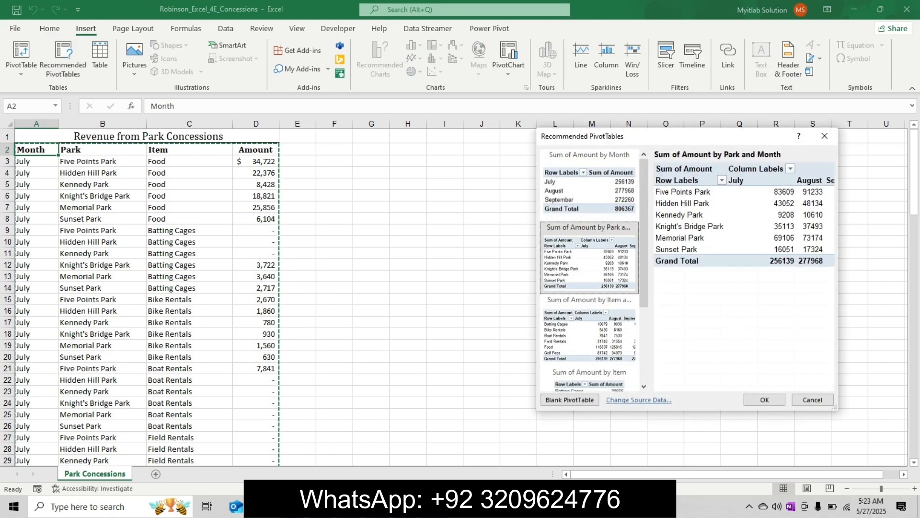
pyautogui.click(594, 332)
pyautogui.click(589, 372)
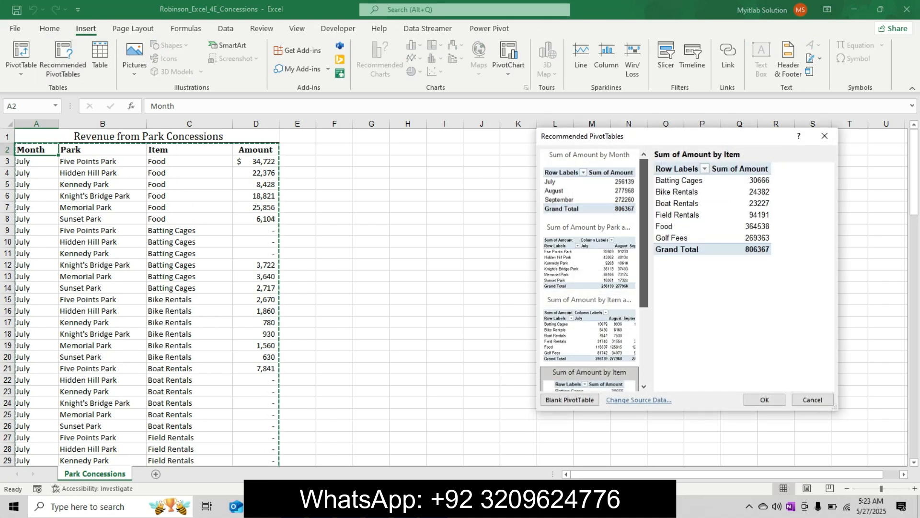
pyautogui.scroll(-1, 589, 335)
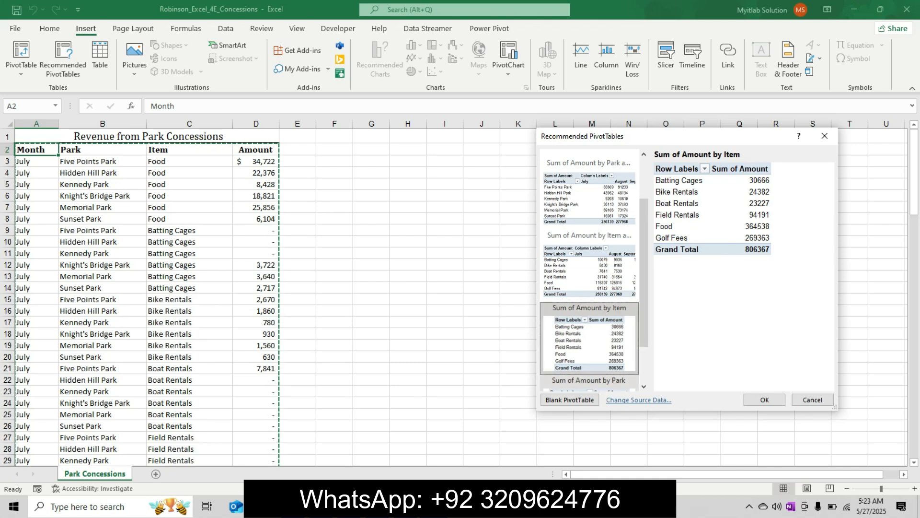
pyautogui.click(589, 382)
pyautogui.click(765, 399)
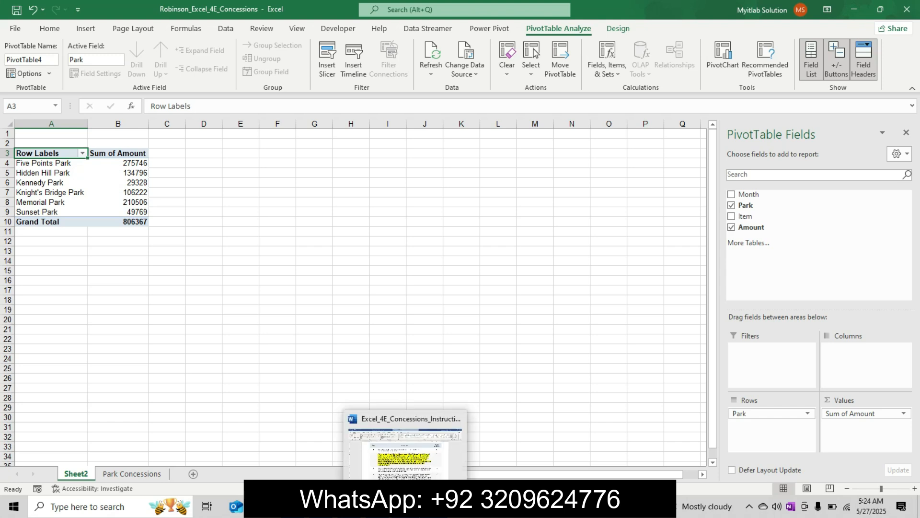
# Step: Copy the name pt1 from step 2 of the Word instructions and set it as the PivotTable's name in Excel
pyautogui.click(406, 506)
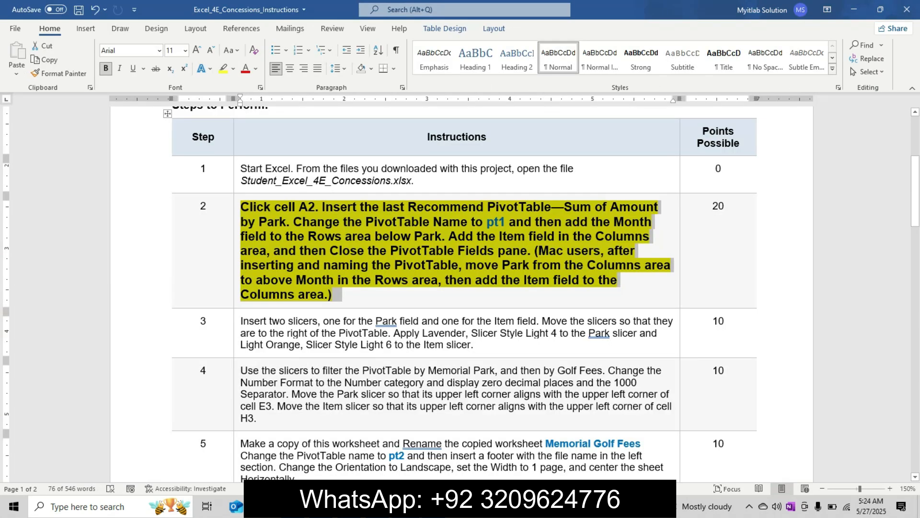
pyautogui.click(493, 221)
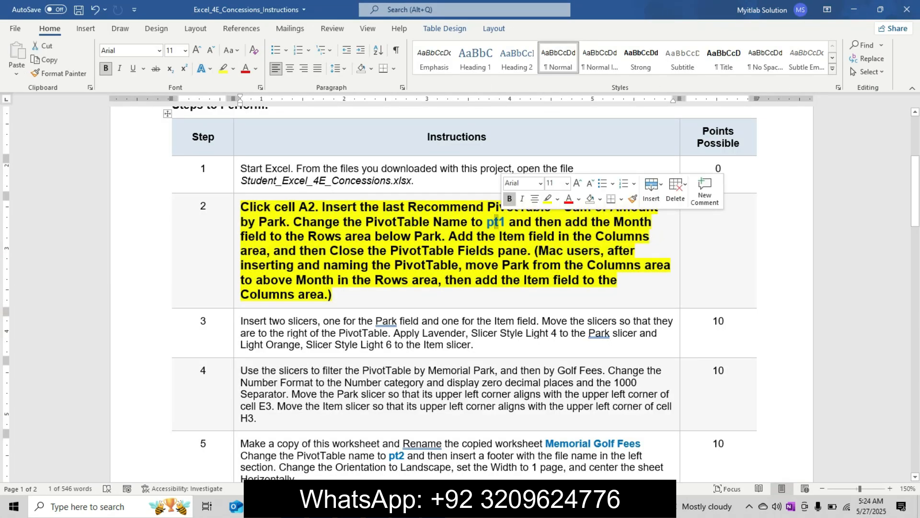
pyautogui.doubleClick(494, 222)
pyautogui.hotkey('ctrl', 'c')
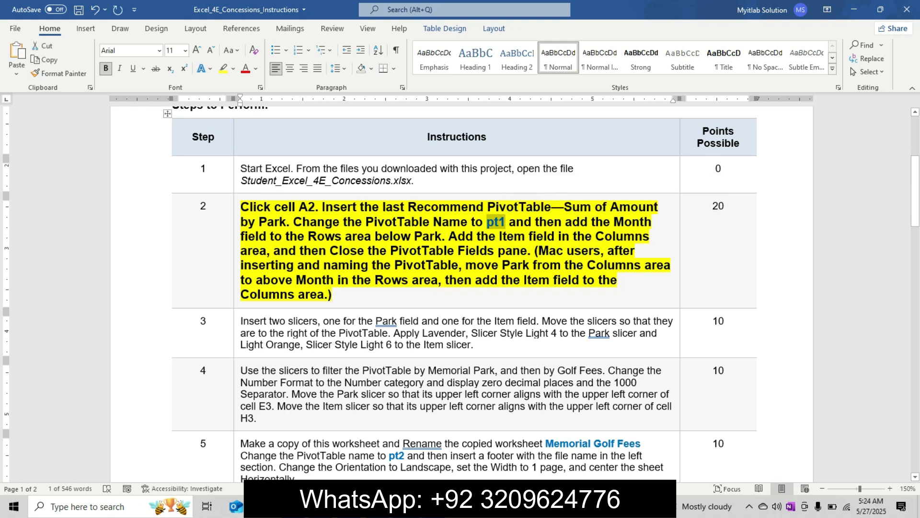
pyautogui.hotkey('alt', 'Tab')
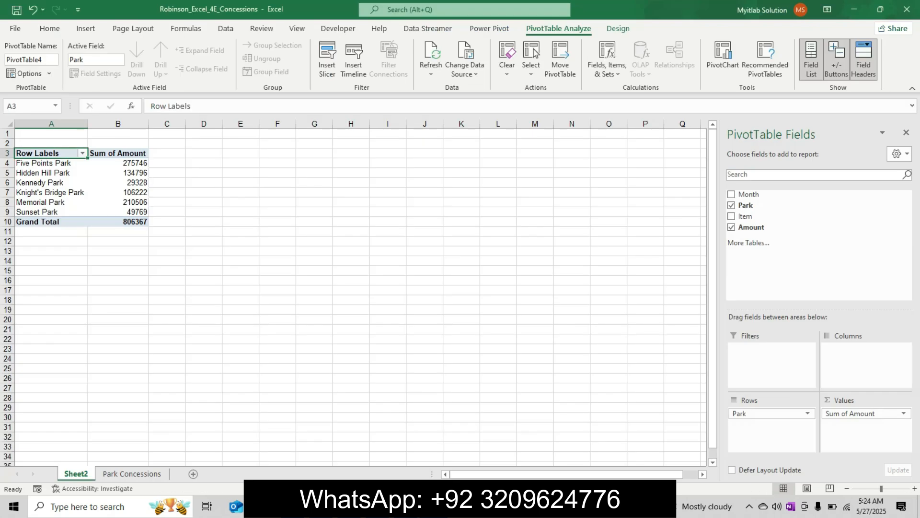
pyautogui.click(31, 60)
pyautogui.hotkey('ctrl', 'v')
pyautogui.press('Return')
pyautogui.press('Return')
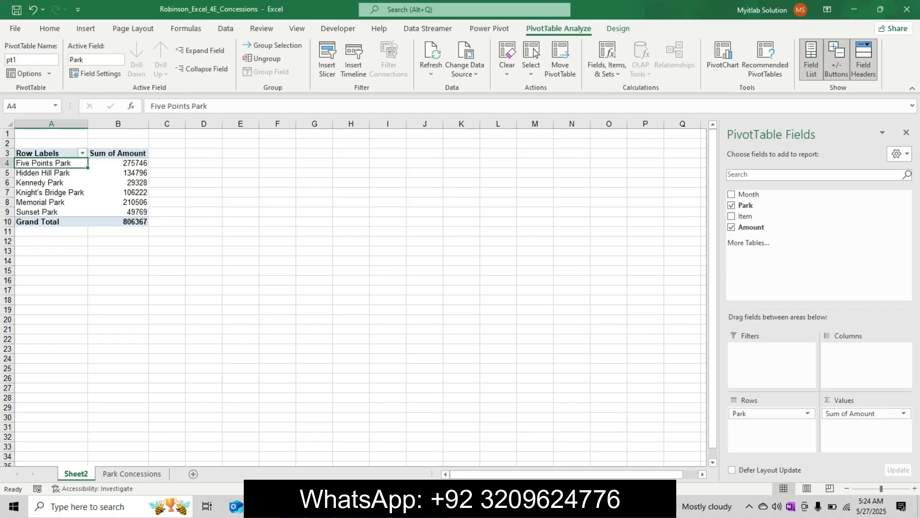
# Step: Check the Month instruction in step 2 of the Word document and add the Month field below Park in the PivotTable's Rows area in Excel
pyautogui.hotkey('alt', 'Tab')
pyautogui.moveTo(536, 222); pyautogui.dragTo(447, 236)
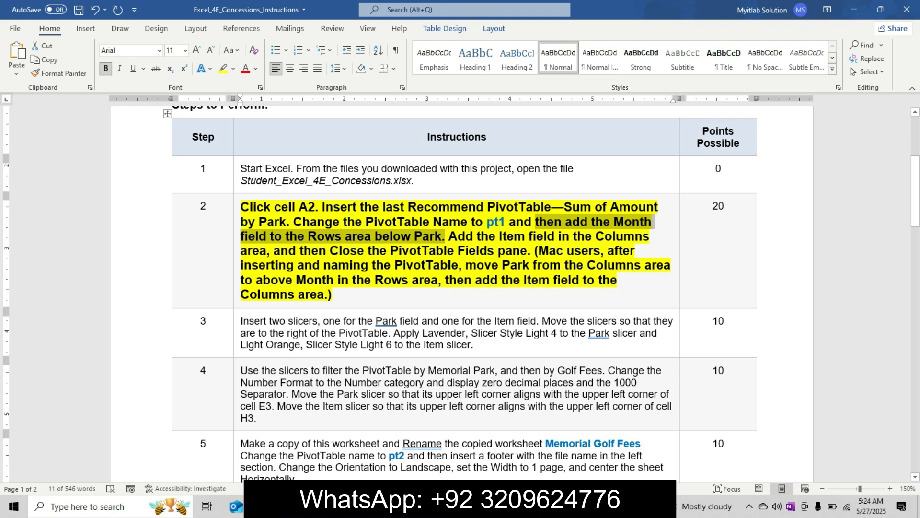
pyautogui.hotkey('alt', 'Tab')
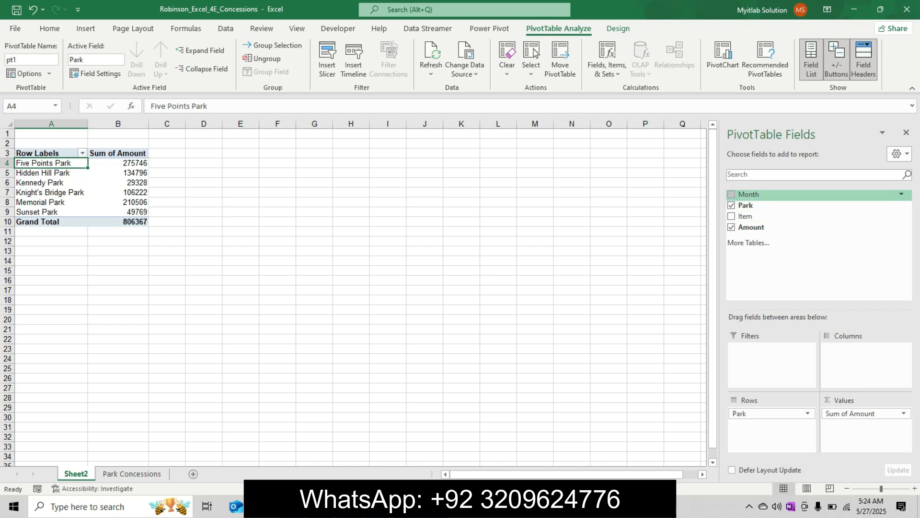
pyautogui.hotkey('alt', 'Tab')
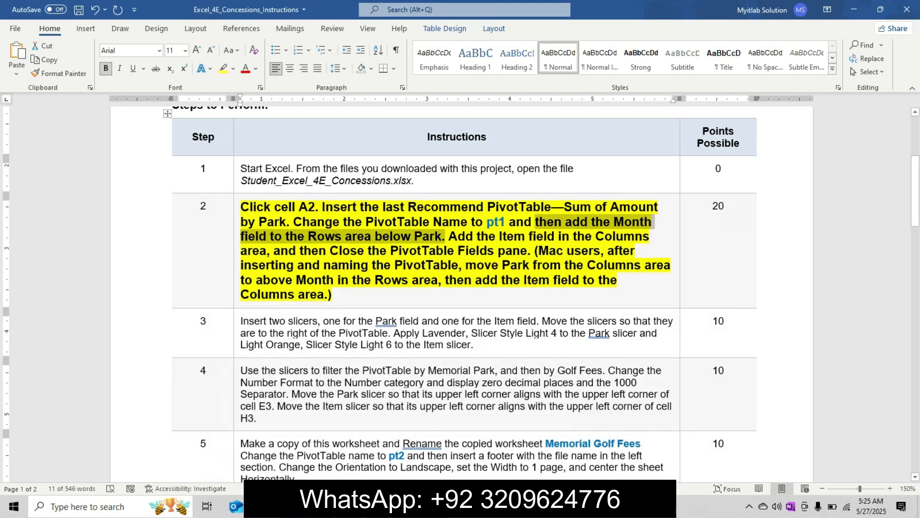
pyautogui.hotkey('alt', 'Tab')
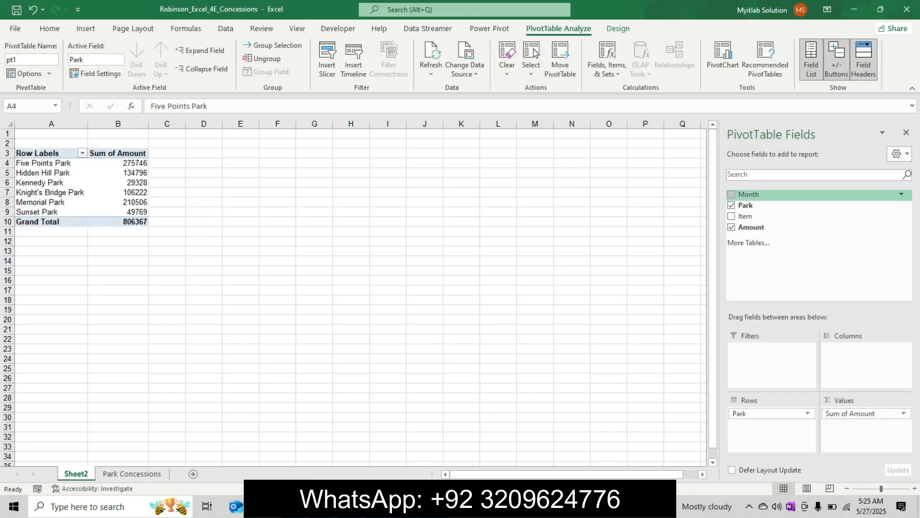
pyautogui.click(731, 194)
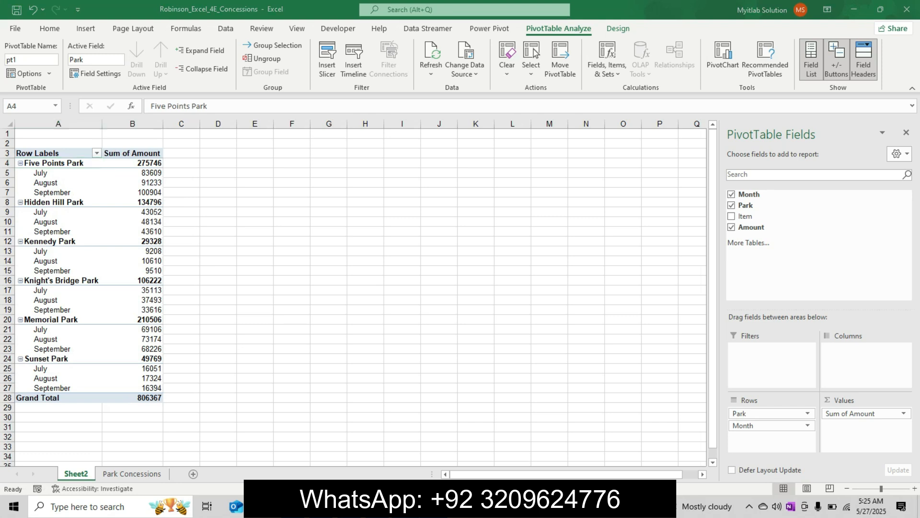
# Step: Read the Item field instruction in step 2 in Word and add the Item field to the PivotTable's Columns area in Excel
pyautogui.hotkey('alt', 'Tab')
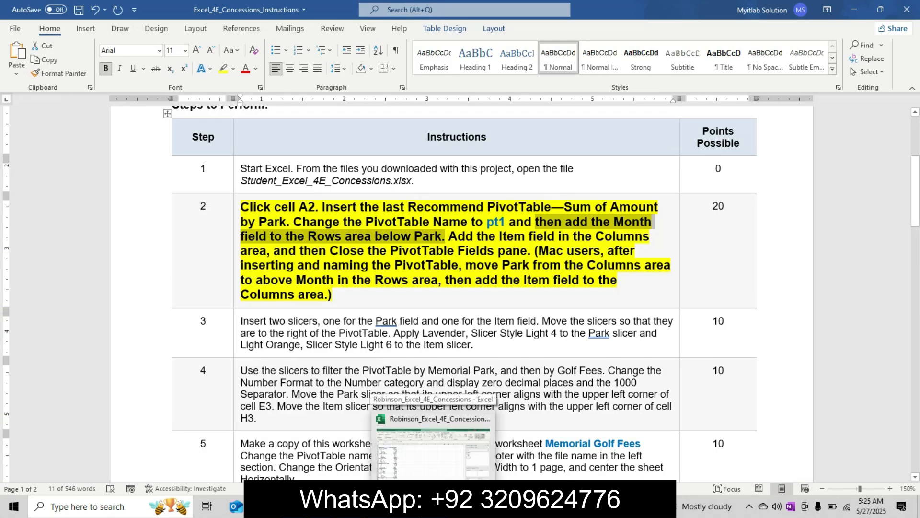
pyautogui.moveTo(449, 236); pyautogui.dragTo(527, 251)
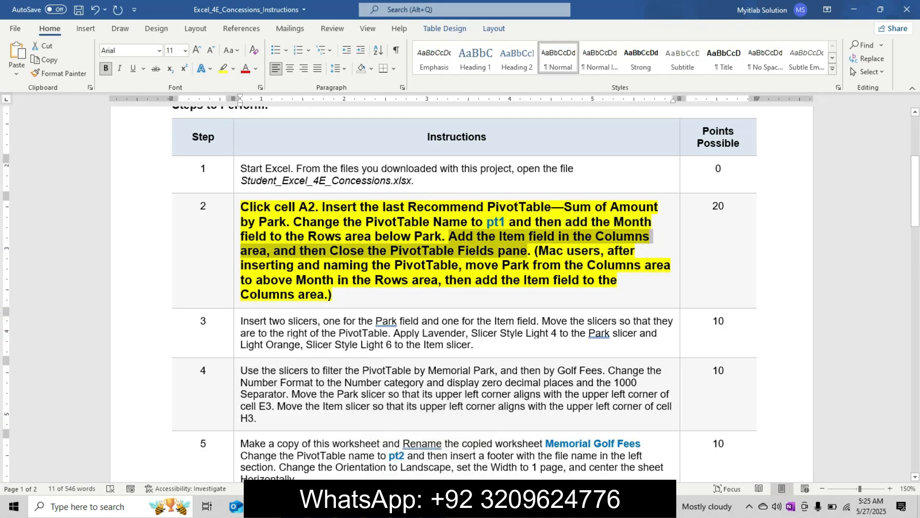
pyautogui.click(433, 507)
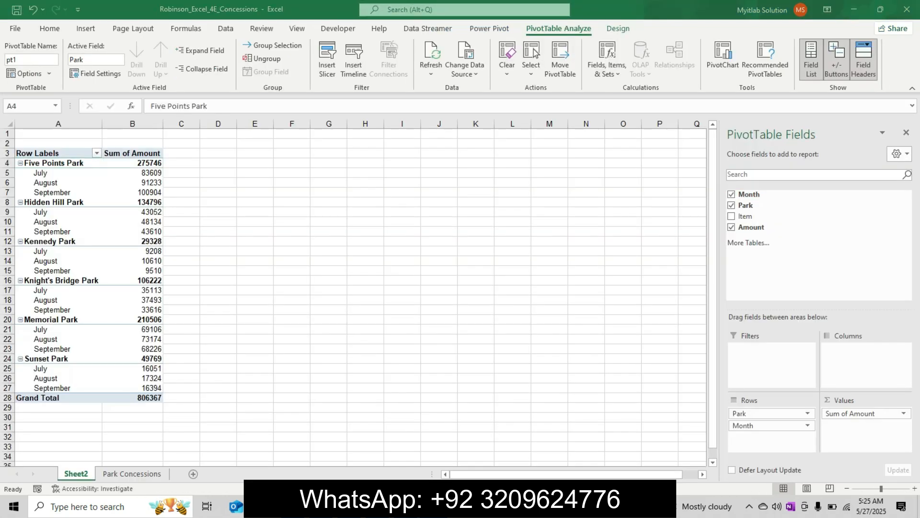
pyautogui.rightClick(434, 506)
pyautogui.moveTo(745, 217); pyautogui.dragTo(863, 349)
# Step: Review the rest of step 2 in the Word instructions, return to Excel and close the PivotTable Fields pane
pyautogui.click(411, 506)
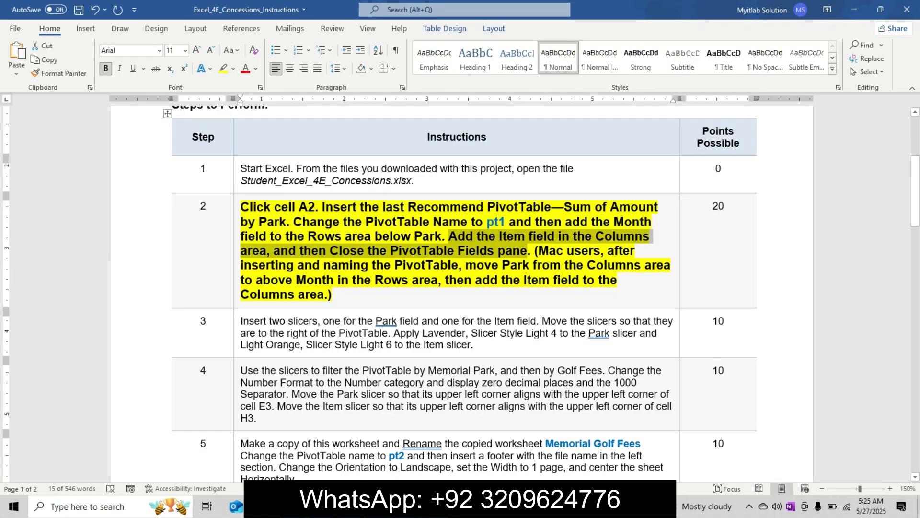
pyautogui.click(577, 265)
pyautogui.click(342, 294)
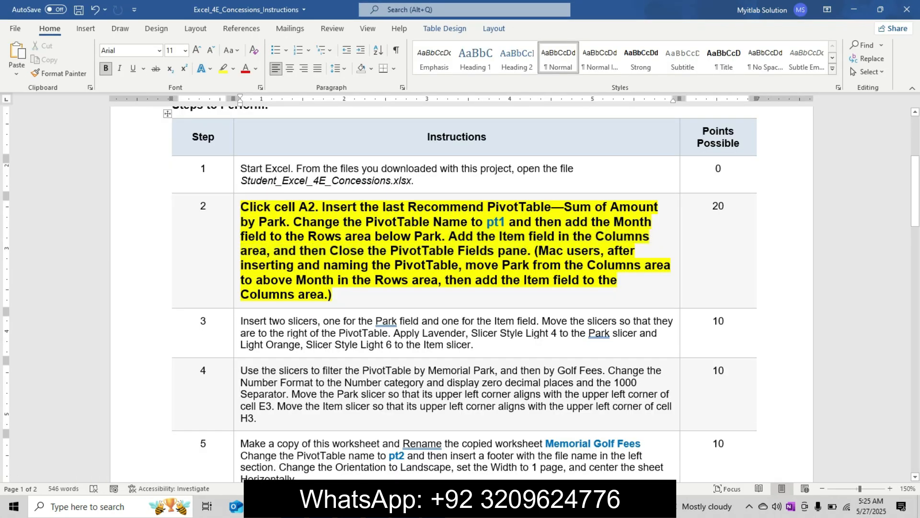
pyautogui.scroll(-2, 460, 288)
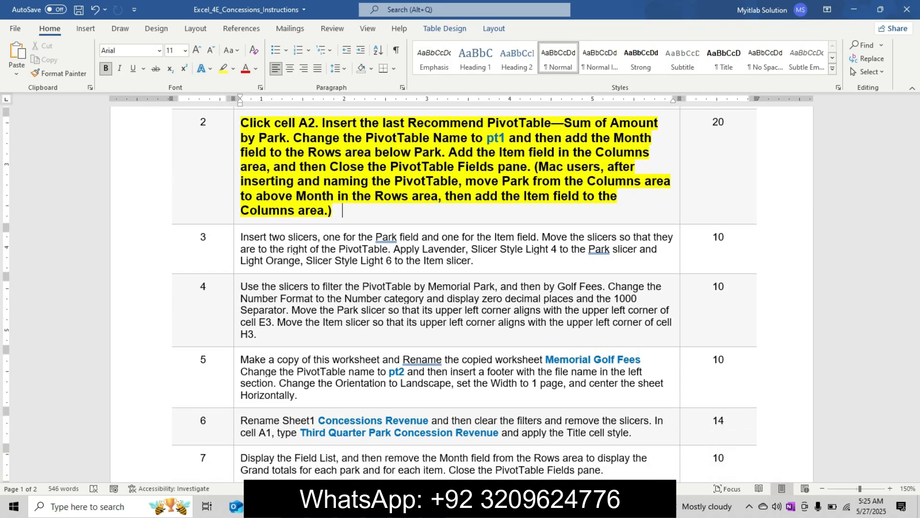
pyautogui.click(438, 506)
pyautogui.click(905, 132)
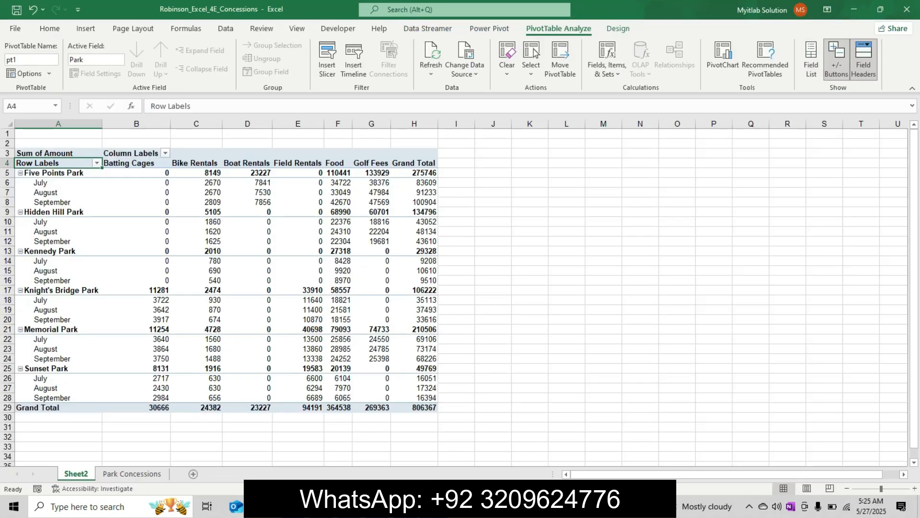
# Step: Switch to the Word instructions and undo the yellow highlight, bold and enlarged text formatting of step 2
pyautogui.click(460, 506)
pyautogui.hotkey('ctrl', 'z')
pyautogui.hotkey('ctrl', 'z')
pyautogui.hotkey('ctrl', 'z')
pyautogui.hotkey('ctrl', 'z')
pyautogui.hotkey('ctrl', 'z')
pyautogui.press('BackSpace')
pyautogui.press('BackSpace')
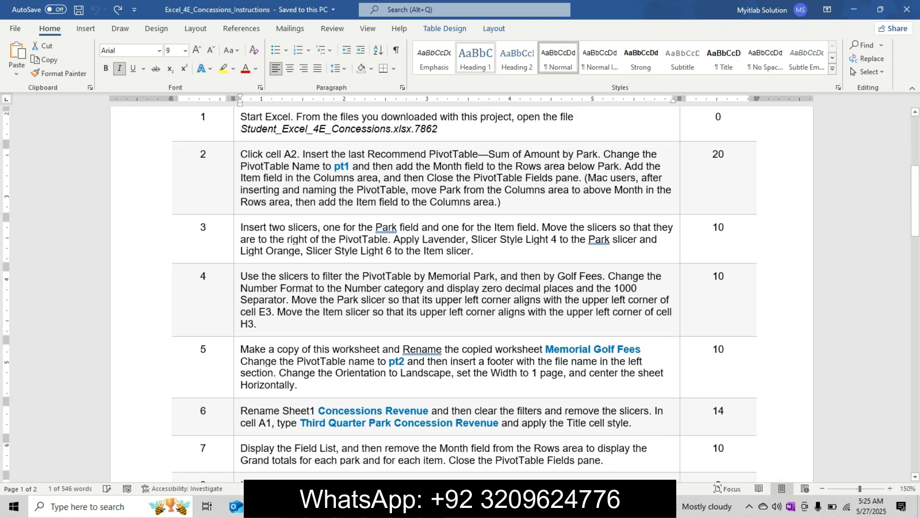
pyautogui.click(254, 190)
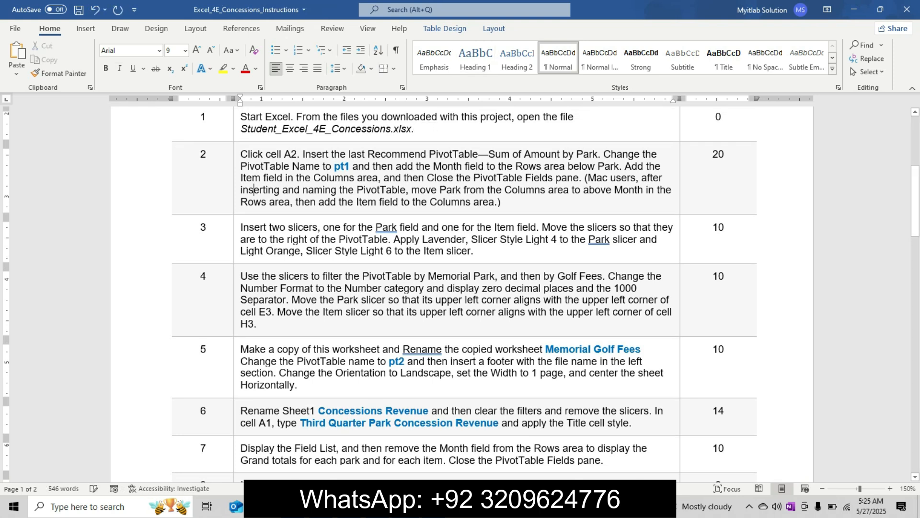
# Step: Highlight the whole text of step 3 in yellow in the instructions table
pyautogui.click(236, 228)
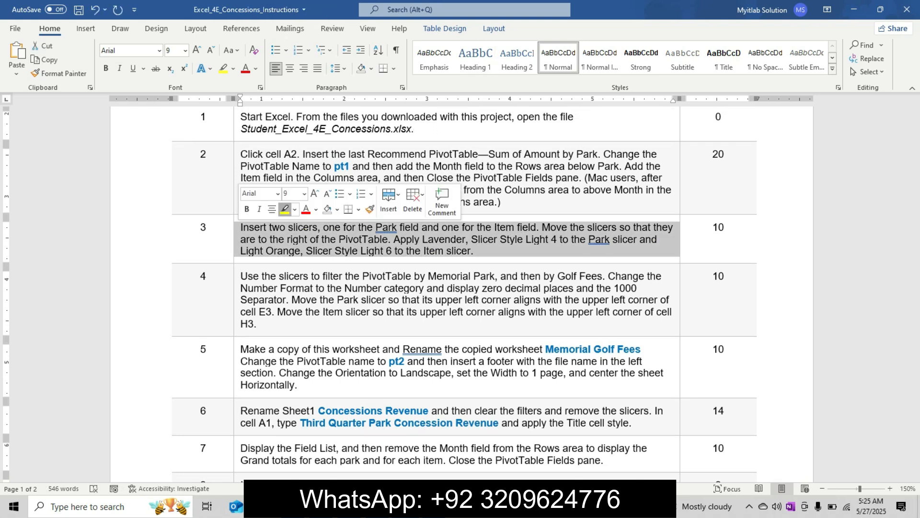
pyautogui.click(284, 210)
pyautogui.click(255, 227)
pyautogui.moveTo(255, 227); pyautogui.dragTo(551, 254)
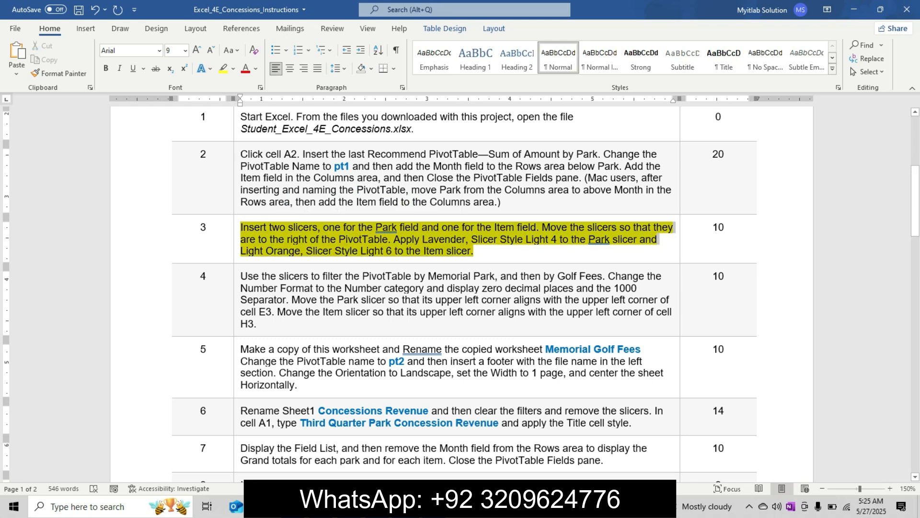
# Step: Enlarge the step 3 instruction text to 12 pt and make it bold
pyautogui.scroll(-2, 460, 295)
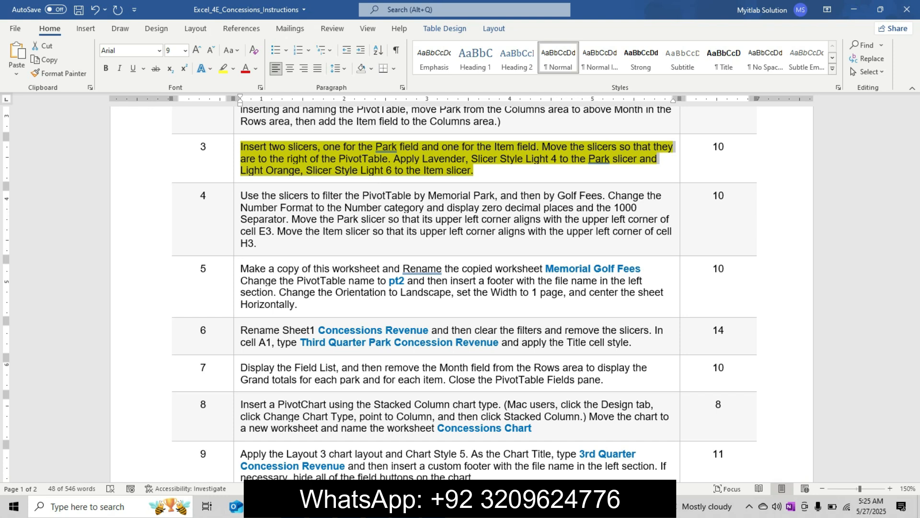
pyautogui.click(197, 50)
pyautogui.click(197, 50)
pyautogui.click(197, 50)
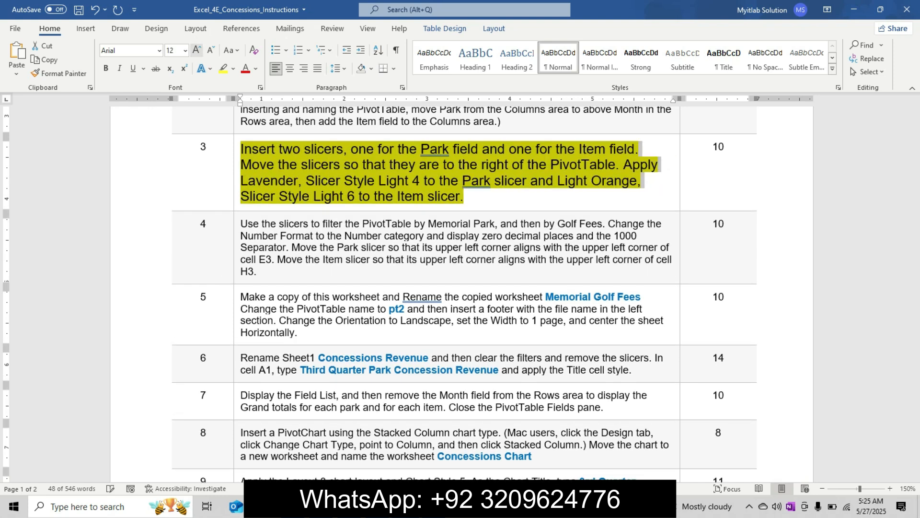
pyautogui.click(106, 68)
pyautogui.click(305, 149)
pyautogui.moveTo(242, 149); pyautogui.dragTo(534, 196)
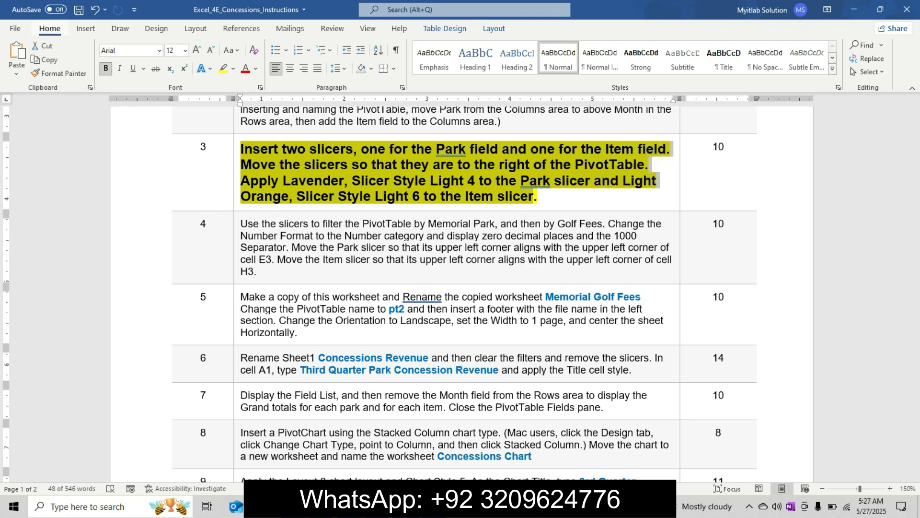
# Step: Switch to Excel and insert slicers for the PivotTable's Park and Item fields, checking them against step 3 in Word
pyautogui.press('alt')
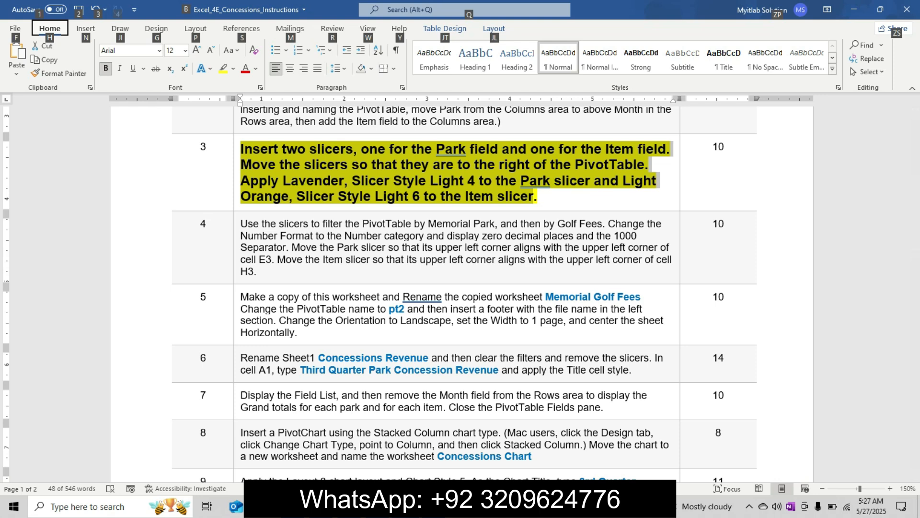
pyautogui.press('alt')
pyautogui.hotkey('alt', 'Tab')
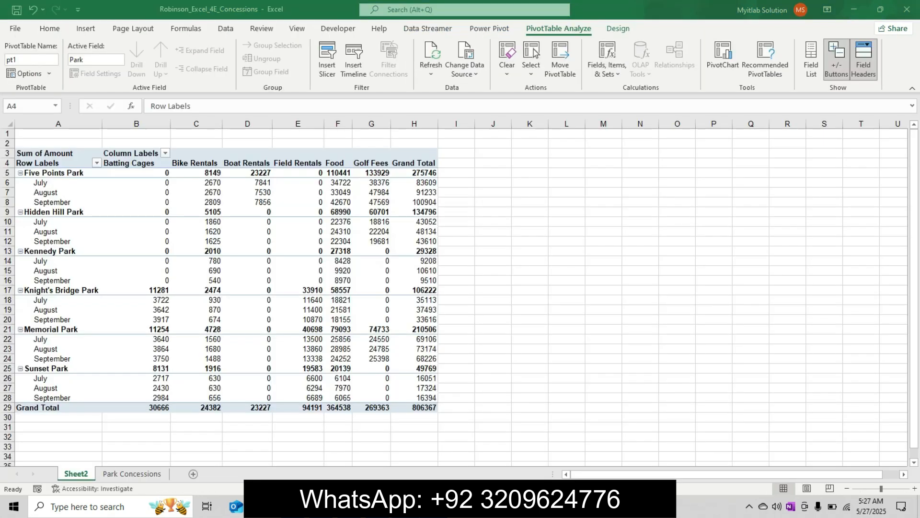
pyautogui.click(85, 28)
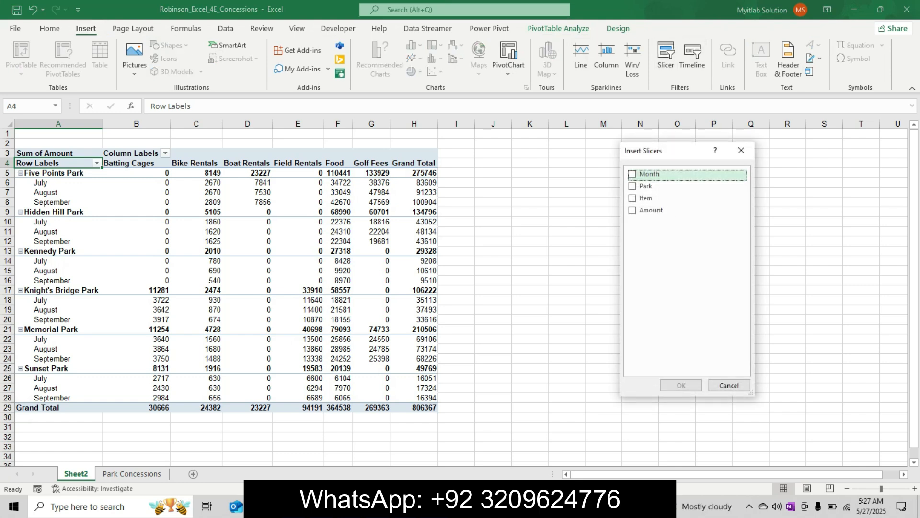
pyautogui.click(464, 506)
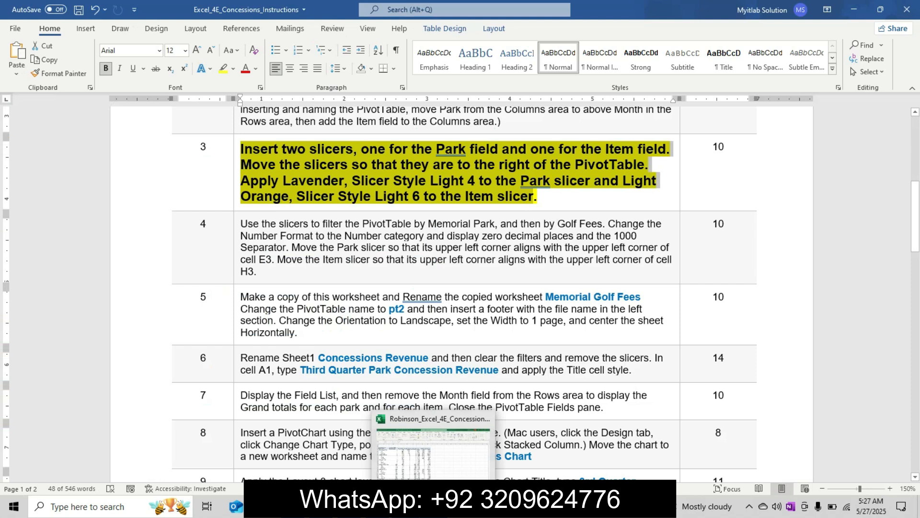
pyautogui.click(436, 506)
pyautogui.press('Down')
pyautogui.press('space')
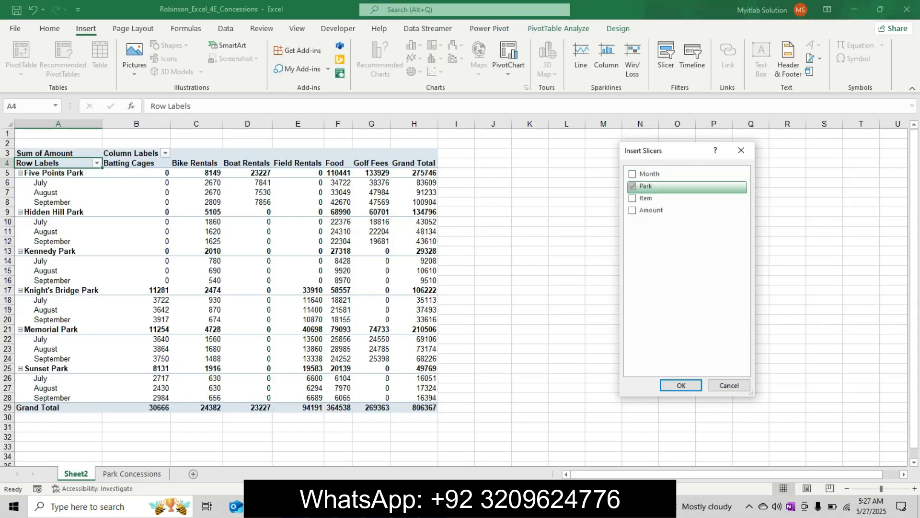
pyautogui.hotkey('alt', 'Tab')
pyautogui.hotkey('alt', 'Tab')
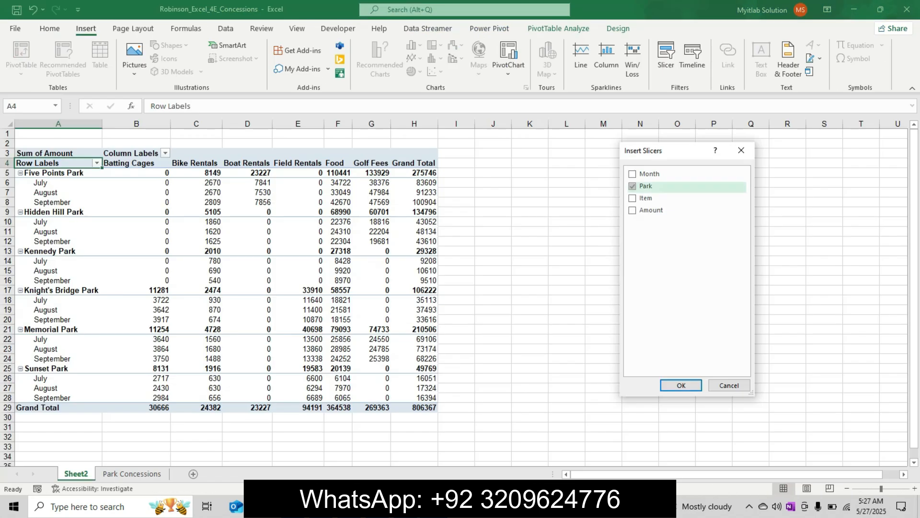
pyautogui.press('Down')
pyautogui.press('space')
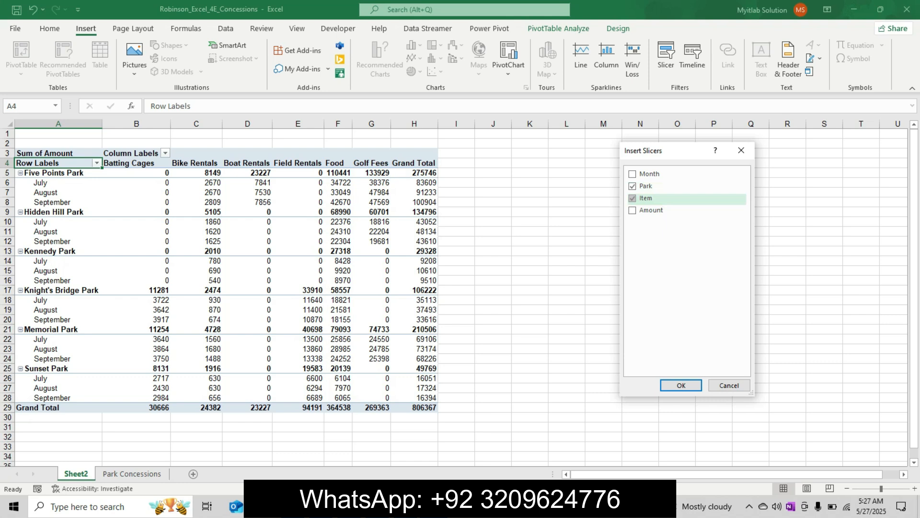
pyautogui.press('Return')
# Step: Check the slicer placement in Word, then place the Park and Item slicers side by side to the right of the PivotTable in Excel
pyautogui.hotkey('alt', 'Tab')
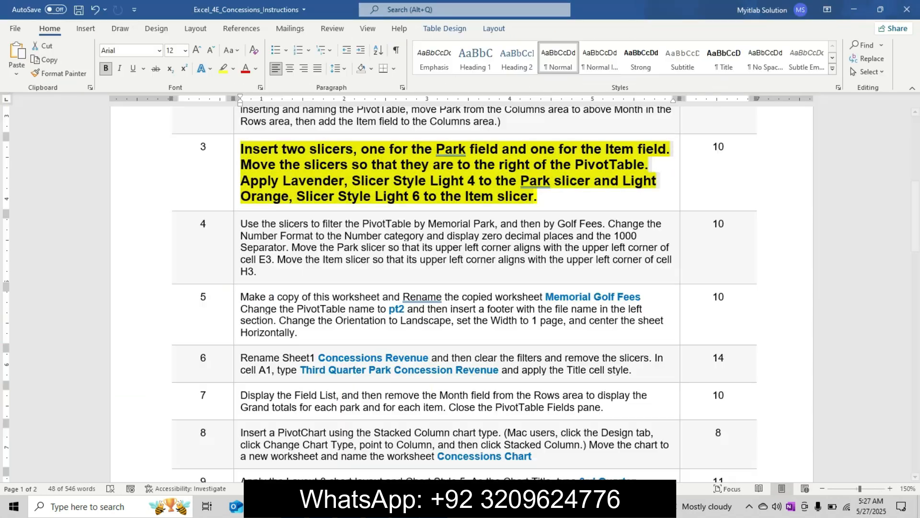
pyautogui.moveTo(434, 507)
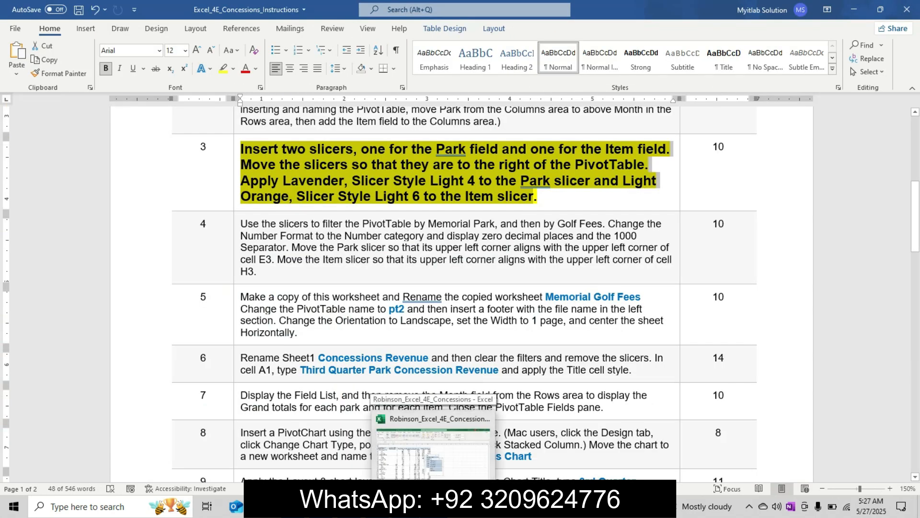
pyautogui.click(434, 446)
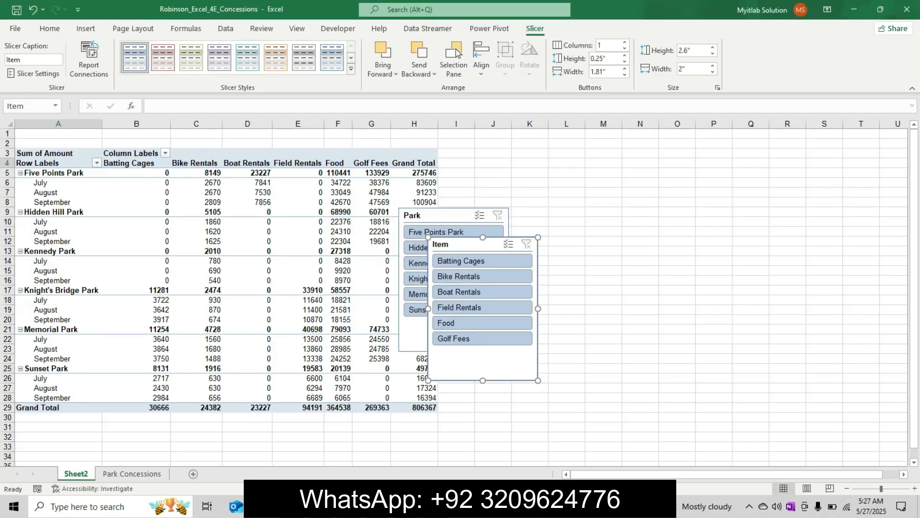
pyautogui.moveTo(417, 216); pyautogui.dragTo(459, 157)
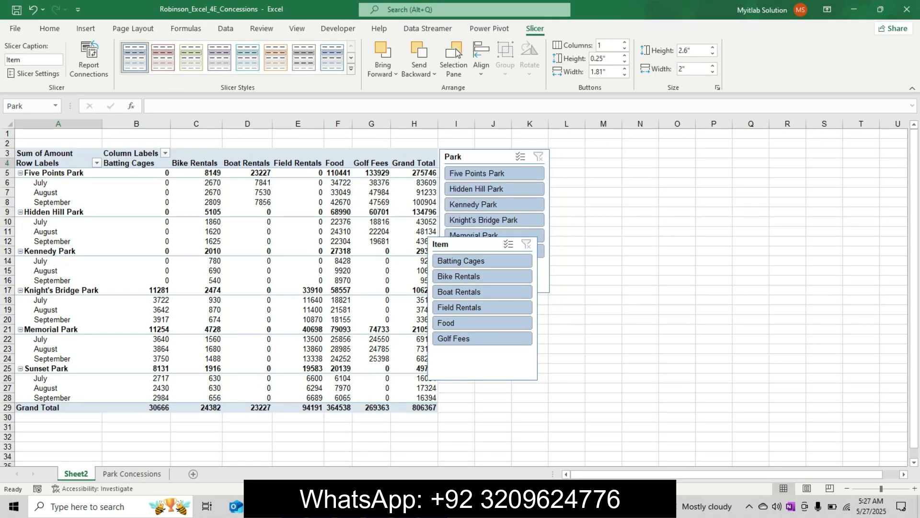
pyautogui.moveTo(474, 245); pyautogui.dragTo(597, 157)
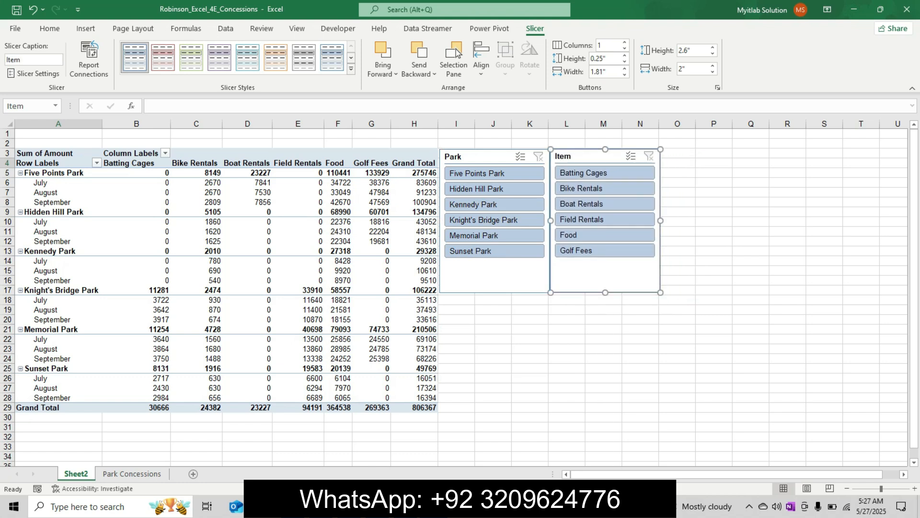
# Step: Check the slicer styles in Word's step 3, then apply Lavender, Slicer Style Light 4 to the Park slicer in Excel
pyautogui.click(461, 507)
pyautogui.moveTo(435, 507)
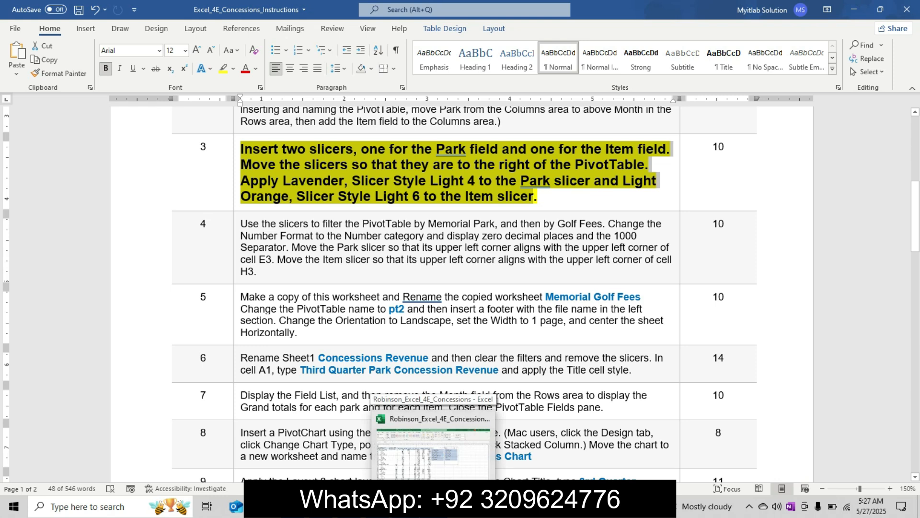
pyautogui.click(434, 446)
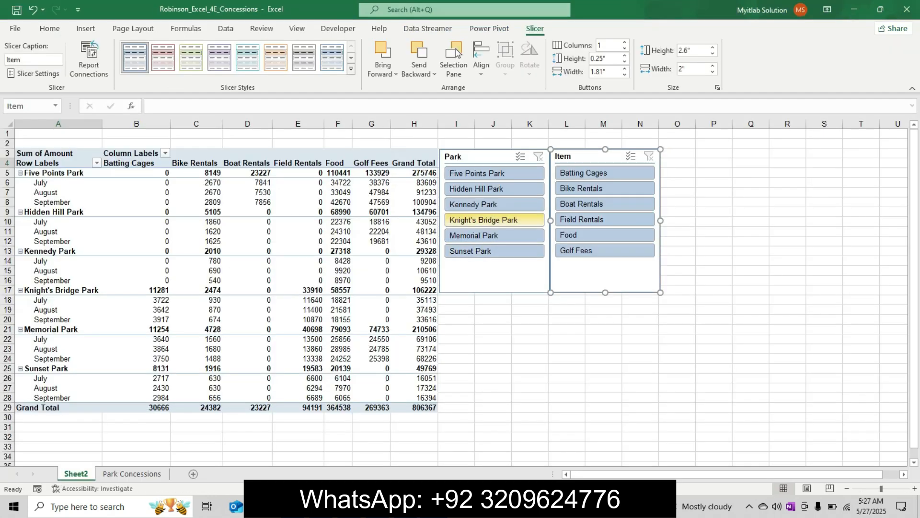
pyautogui.click(482, 157)
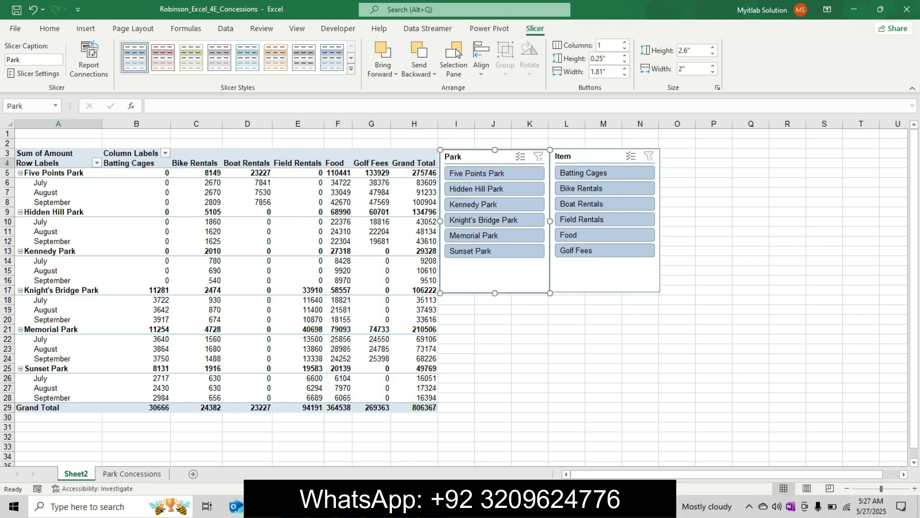
pyautogui.hotkey('alt', 'Tab')
pyautogui.hotkey('alt', 'Tab')
pyautogui.click(351, 68)
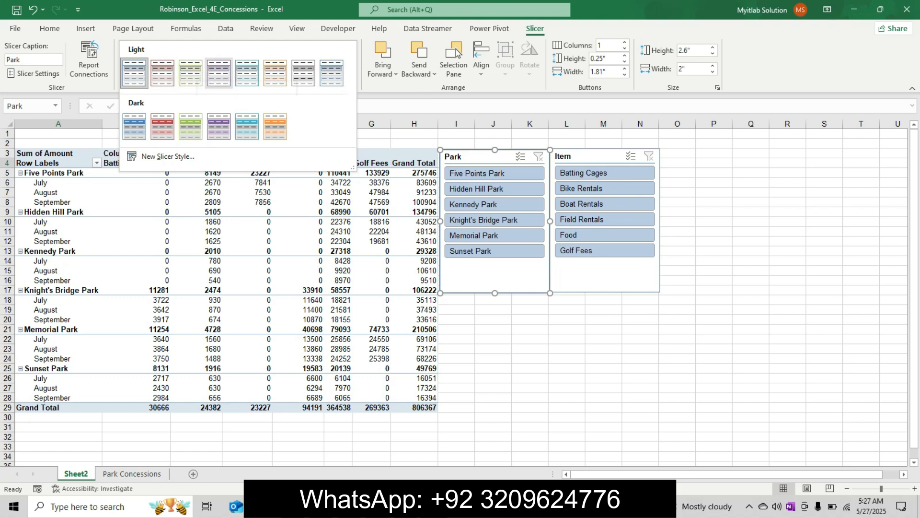
pyautogui.click(219, 73)
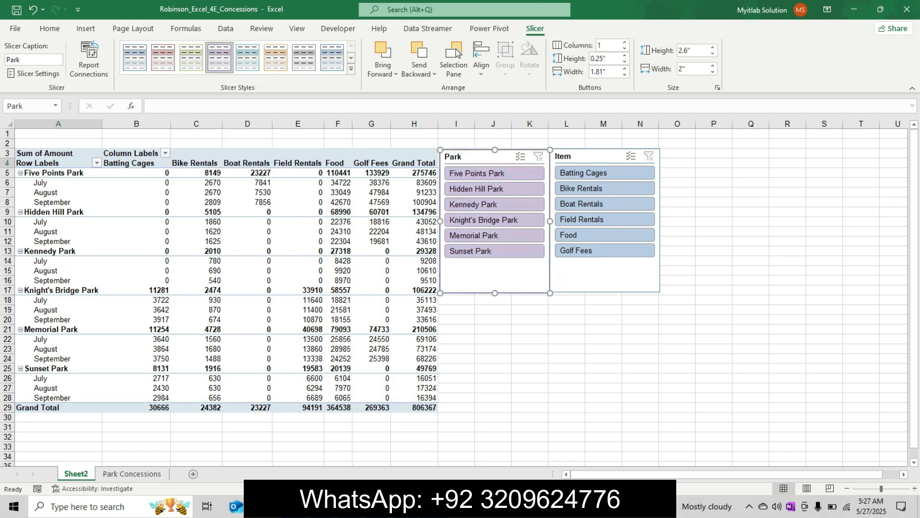
# Step: Apply Light Orange, Slicer Style Light 6 to the Item slicer in Excel, checking the style against step 3 in Word
pyautogui.click(461, 507)
pyautogui.moveTo(434, 506)
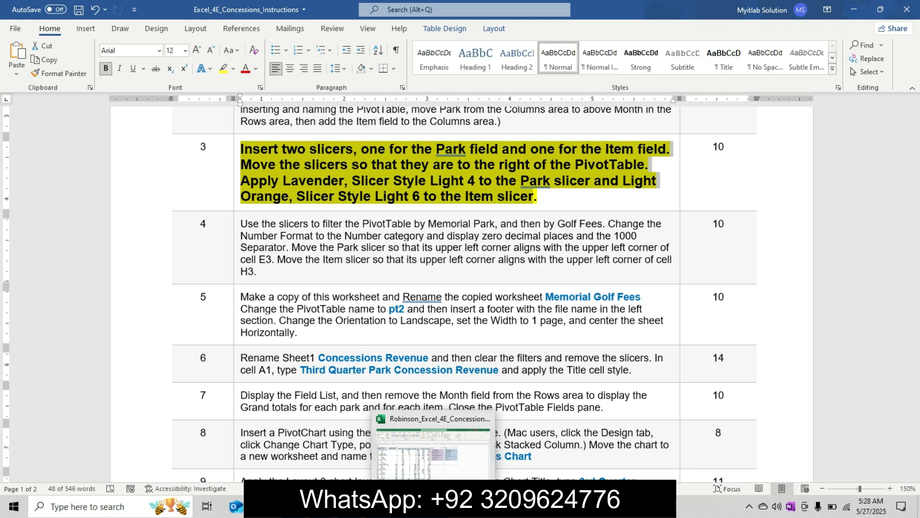
pyautogui.click(434, 448)
pyautogui.click(586, 157)
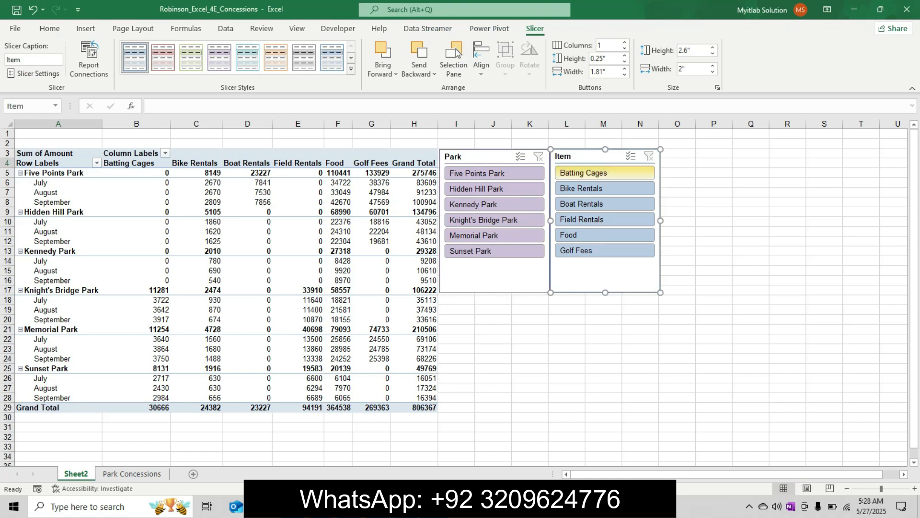
pyautogui.click(462, 506)
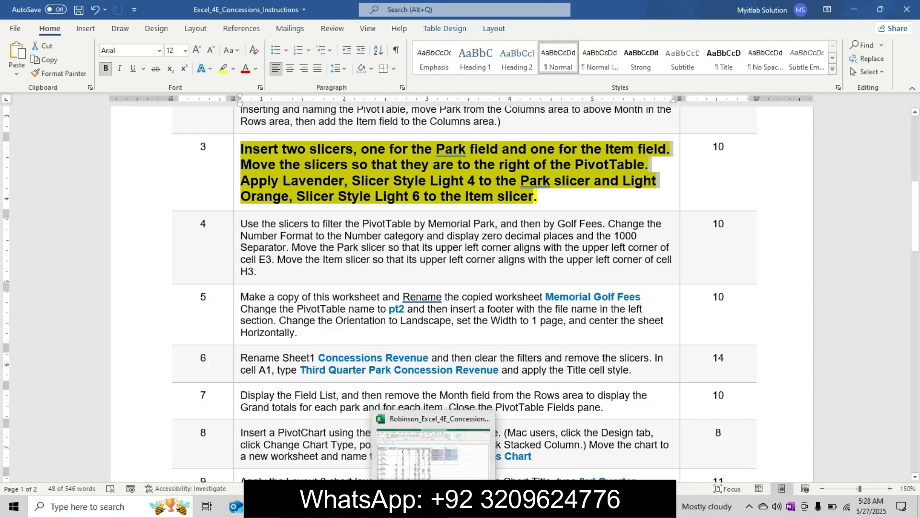
pyautogui.click(433, 448)
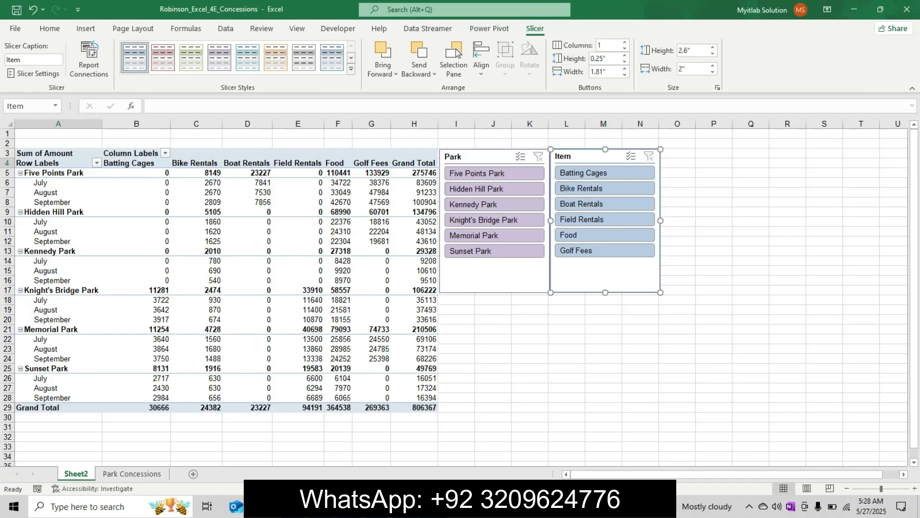
pyautogui.click(462, 506)
pyautogui.click(434, 506)
pyautogui.click(351, 68)
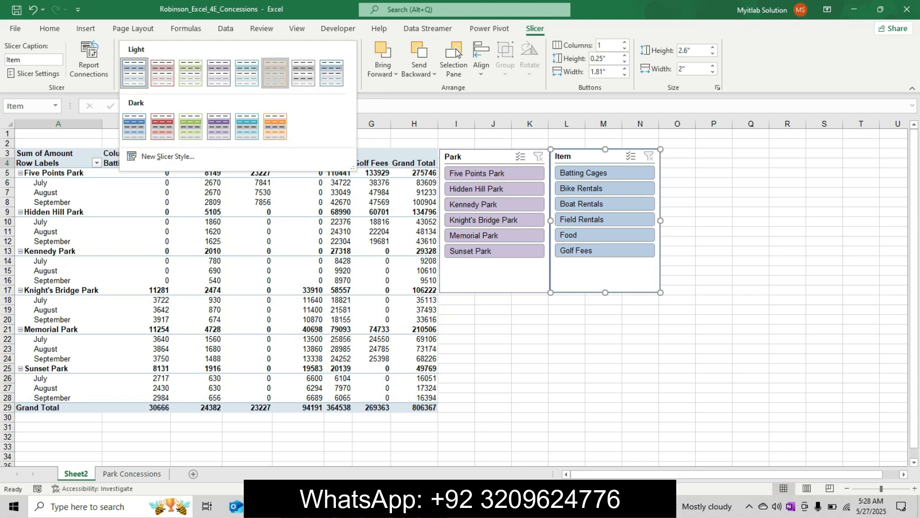
pyautogui.click(275, 73)
# Step: Switch to Word and undo the yellow highlight, enlargement and bold formatting of the step 3 instruction text
pyautogui.hotkey('alt', 'Tab')
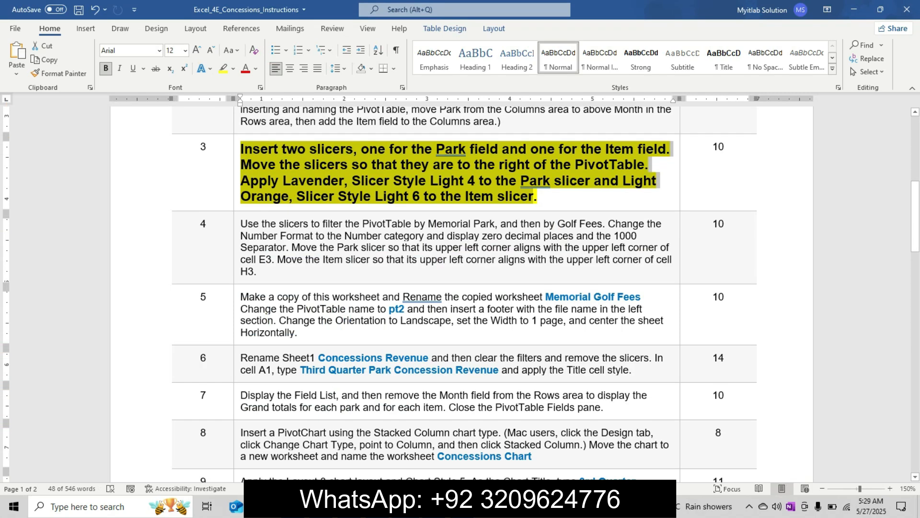
pyautogui.press('alt')
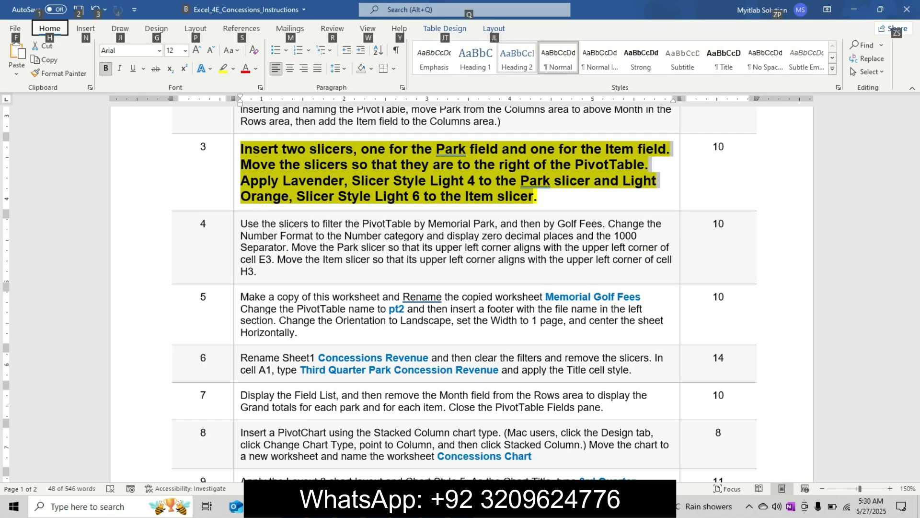
pyautogui.press('alt')
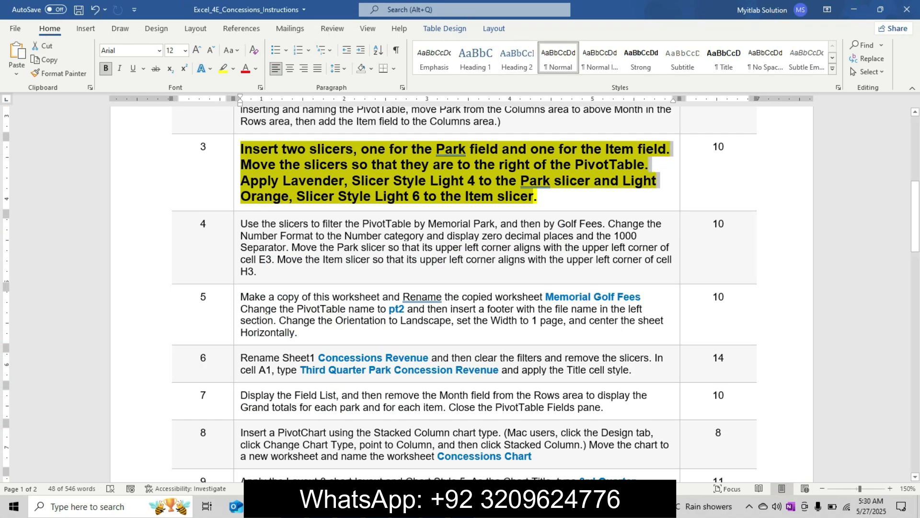
pyautogui.hotkey('ctrl', 'z')
pyautogui.hotkey('ctrl', 'z')
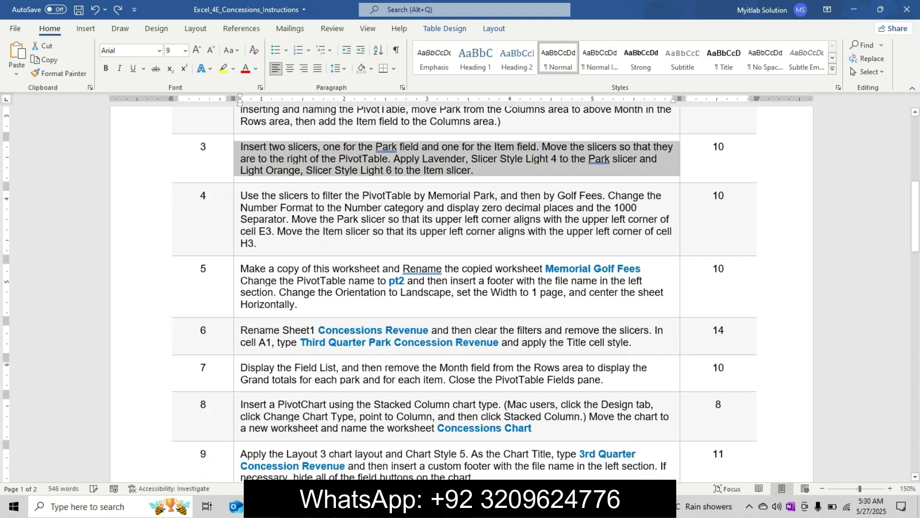
# Step: Highlight the whole text of step 4 in yellow in the instructions table
pyautogui.click(257, 243)
pyautogui.tripleClick(253, 208)
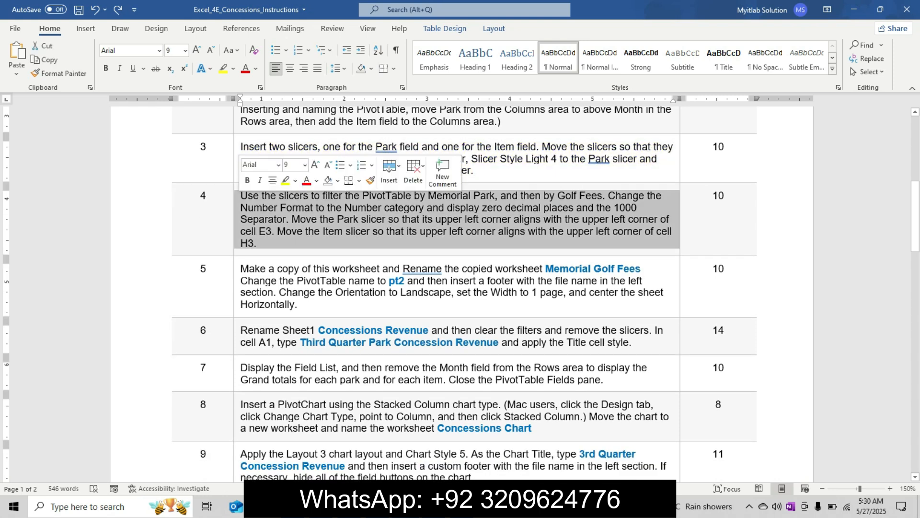
pyautogui.click(285, 180)
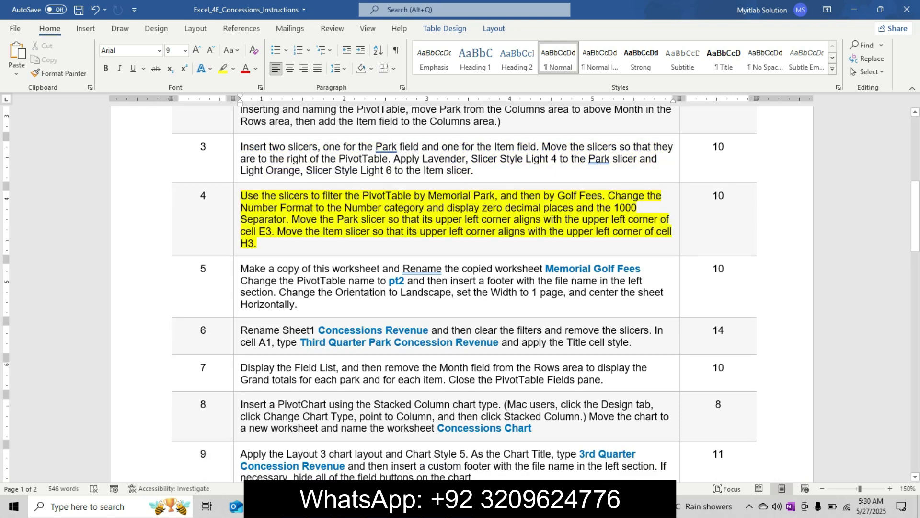
# Step: Enlarge the step 4 instruction text to 11 pt and make it bold
pyautogui.moveTo(240, 196); pyautogui.dragTo(296, 245)
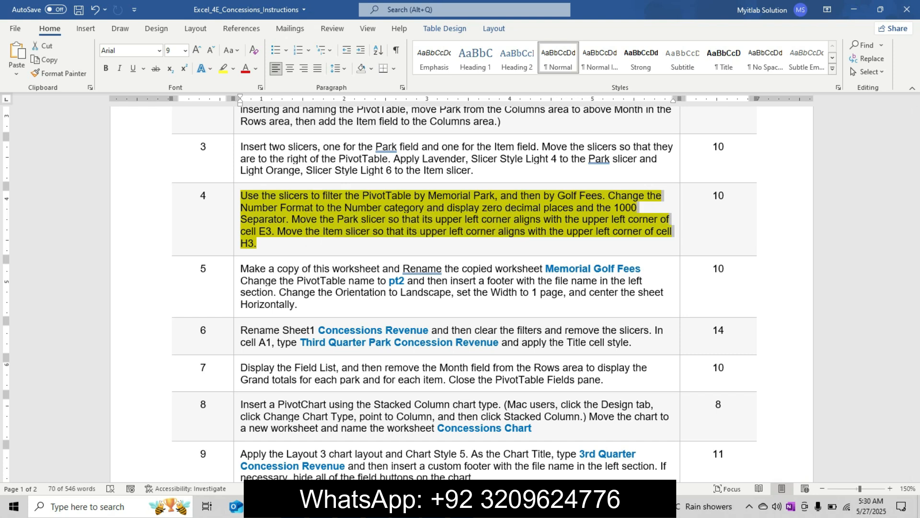
pyautogui.hotkey('ctrl', 'shift', '.')
pyautogui.hotkey('ctrl', 'shift', '.')
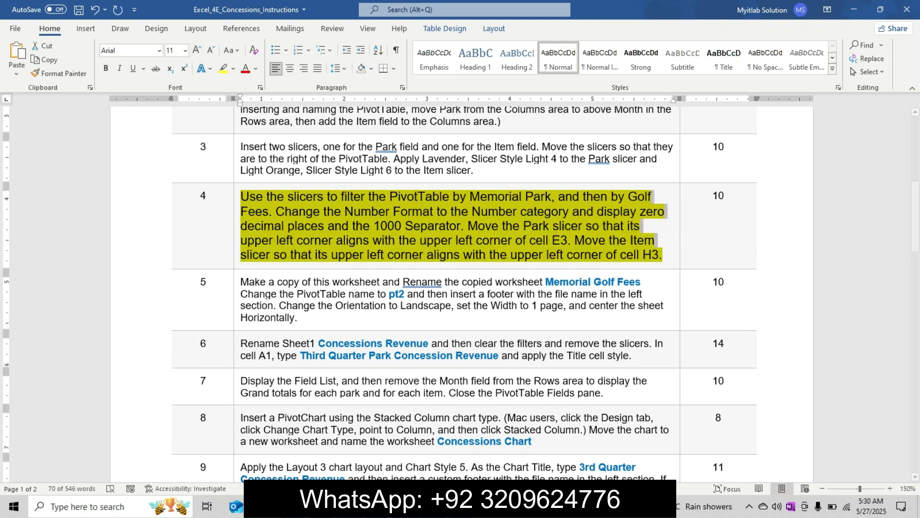
pyautogui.click(106, 68)
pyautogui.click(287, 197)
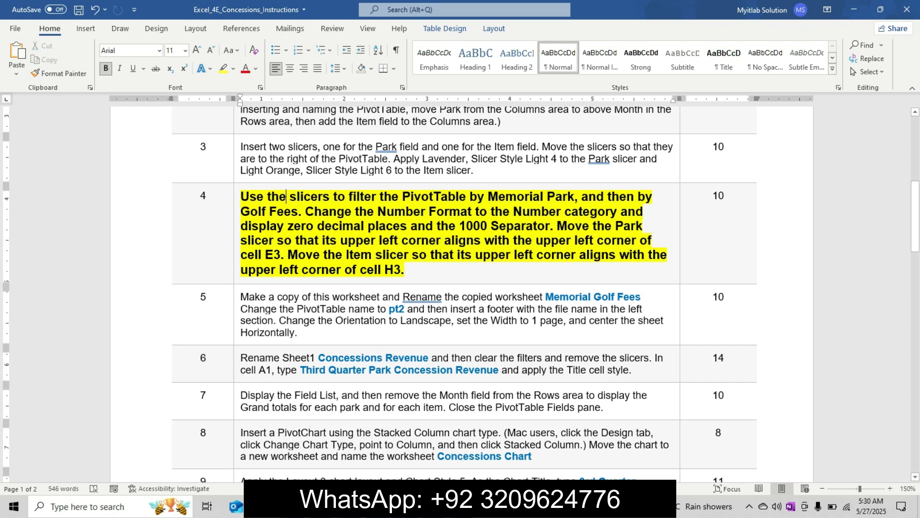
pyautogui.scroll(-1, 460, 294)
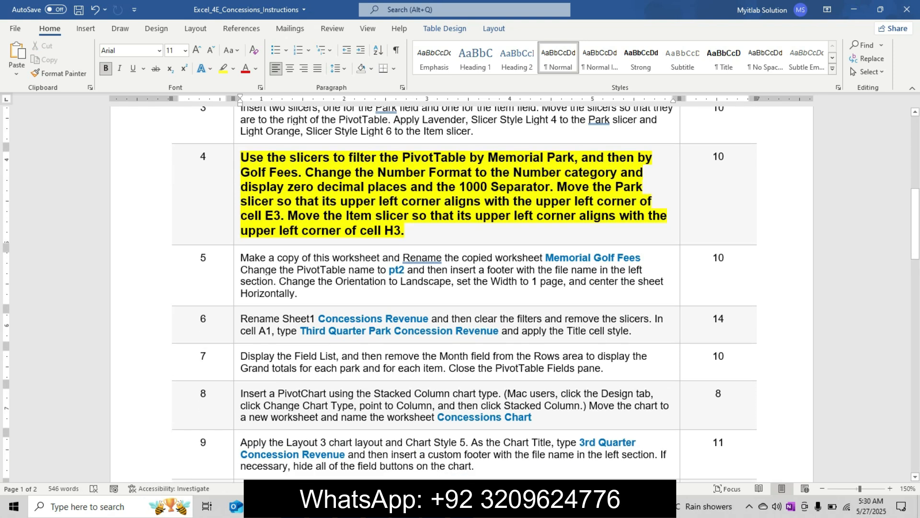
# Step: Switch to Excel and filter the PivotTable with the slicers by Memorial Park and Golf Fees, checking step 4 in Word
pyautogui.hotkey('alt', 'Tab')
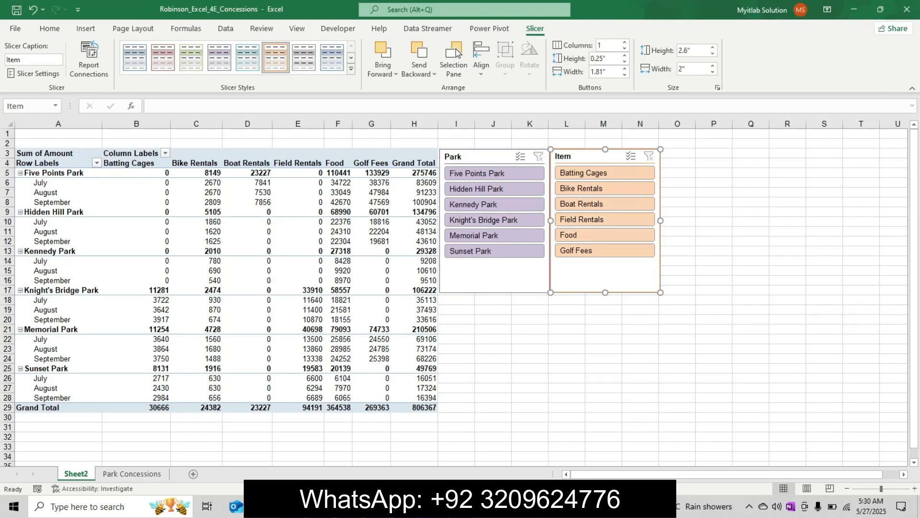
pyautogui.click(494, 235)
pyautogui.hotkey('alt', 'Tab')
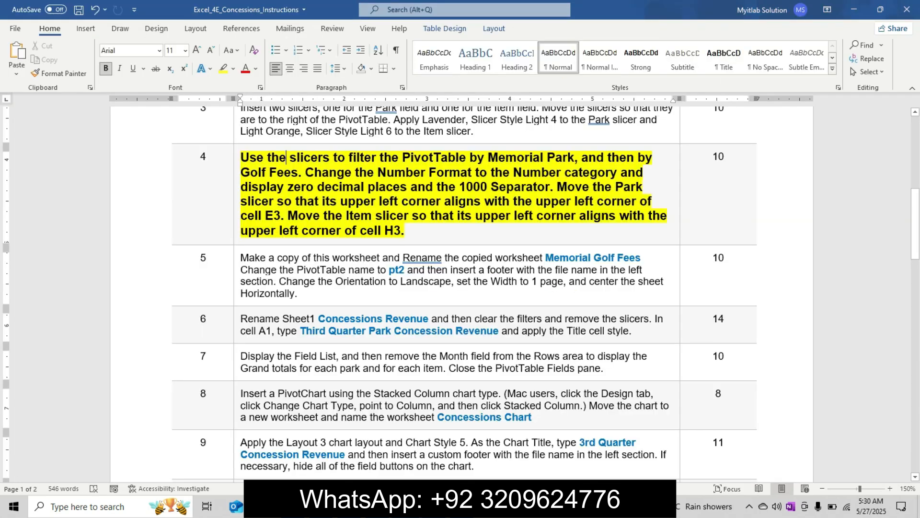
pyautogui.moveTo(433, 507)
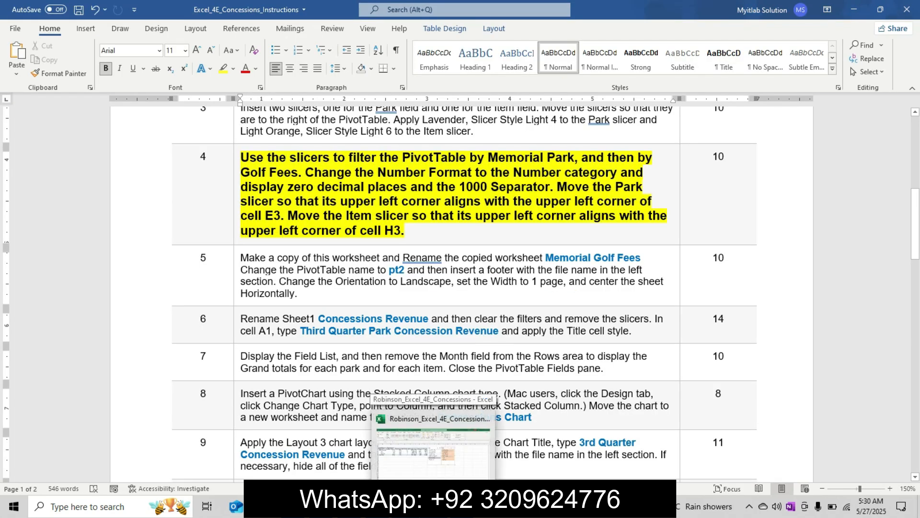
pyautogui.click(433, 451)
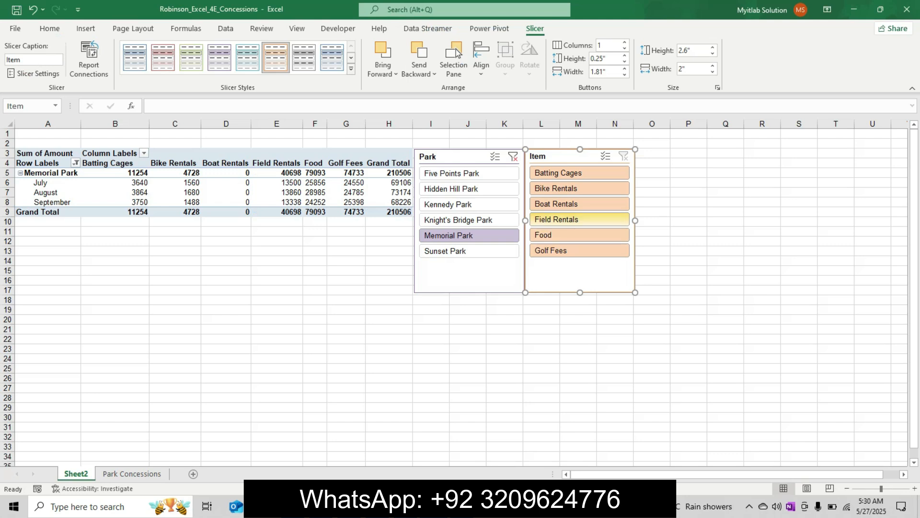
pyautogui.click(580, 250)
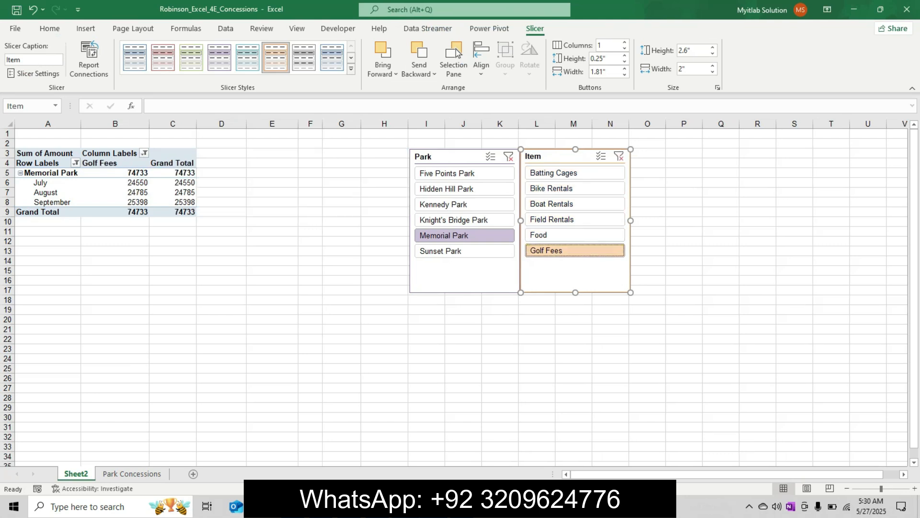
# Step: Check step 4 in Word, then display the field list of PivotTable pt1 in Excel
pyautogui.hotkey('alt', 'Tab')
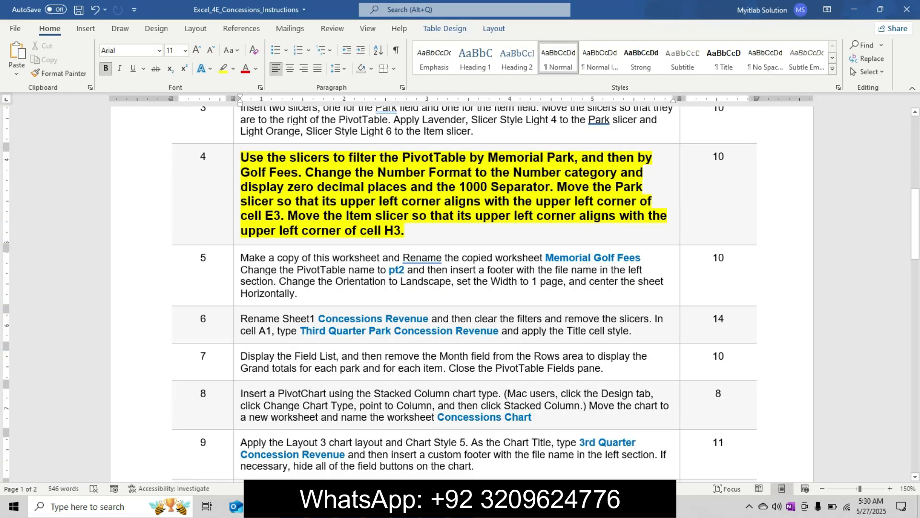
pyautogui.hotkey('alt', 'Tab')
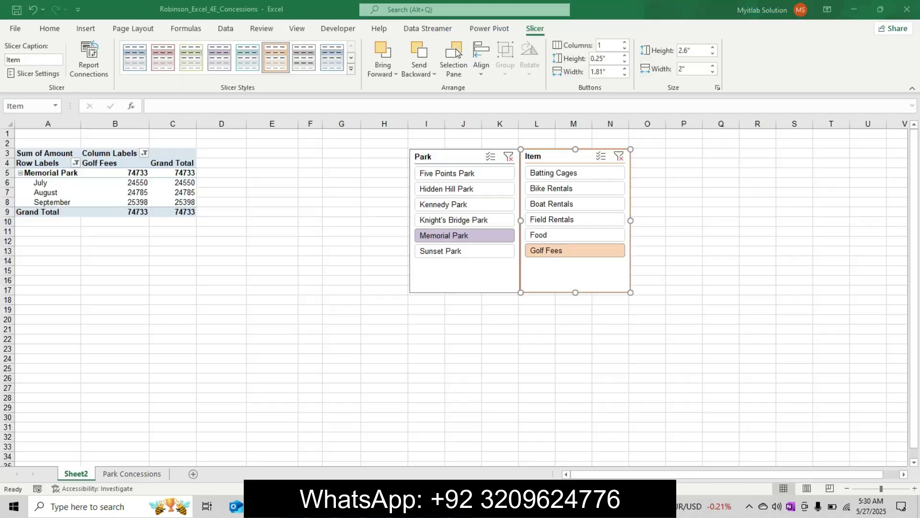
pyautogui.click(115, 183)
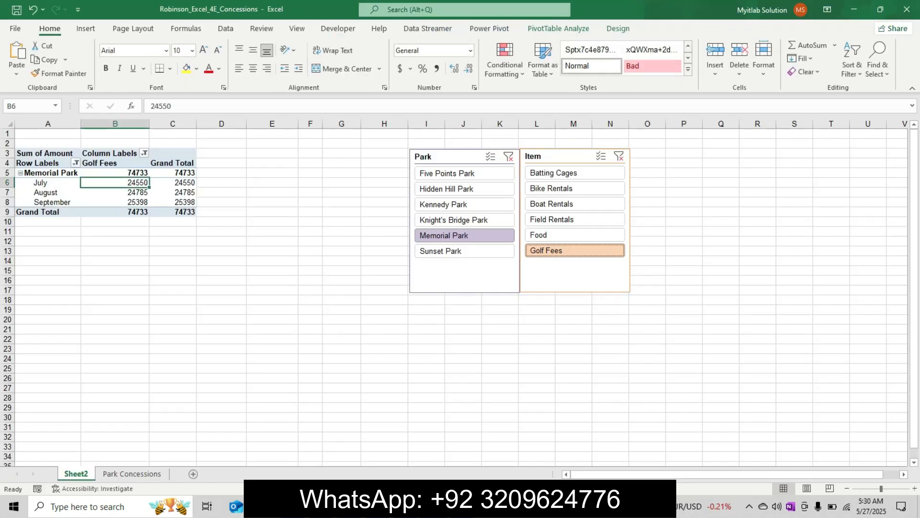
pyautogui.click(559, 28)
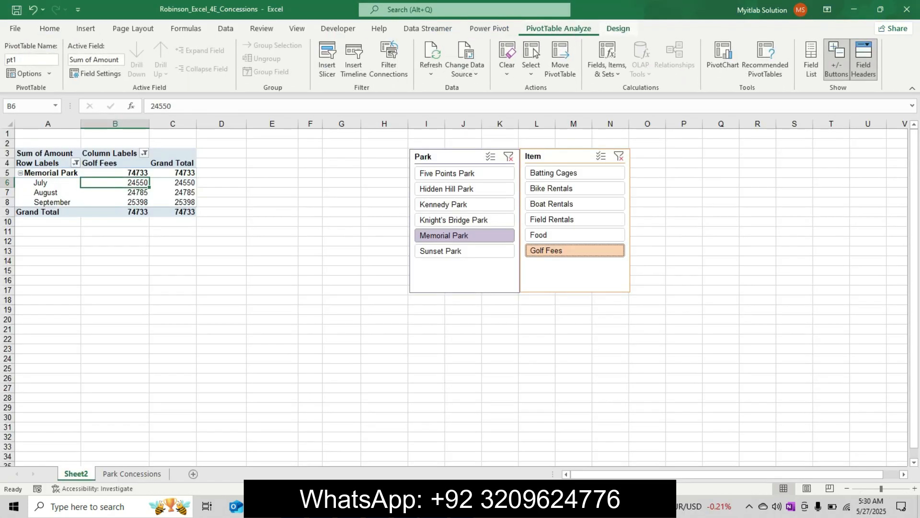
pyautogui.click(811, 60)
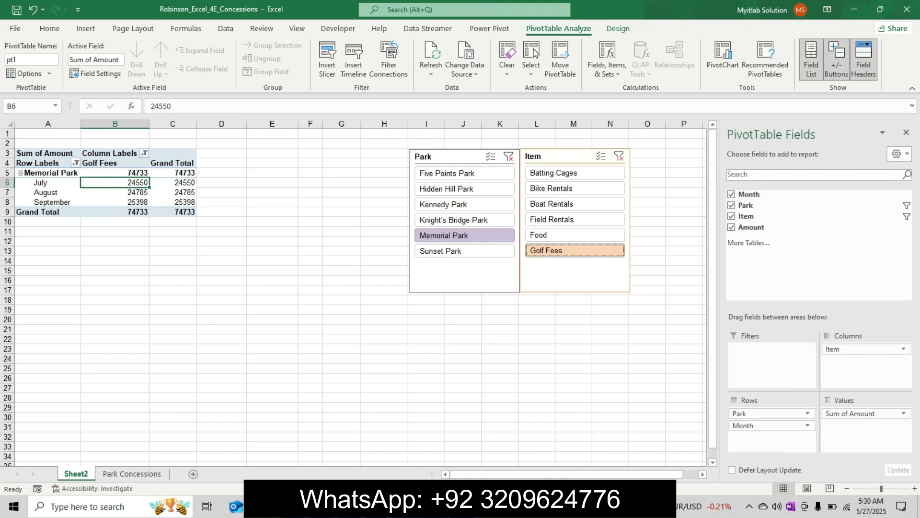
# Step: Format the Sum of Amount values of the PivotTable as Number with zero decimal places and the 1000 separator
pyautogui.click(463, 506)
pyautogui.click(435, 506)
pyautogui.click(903, 413)
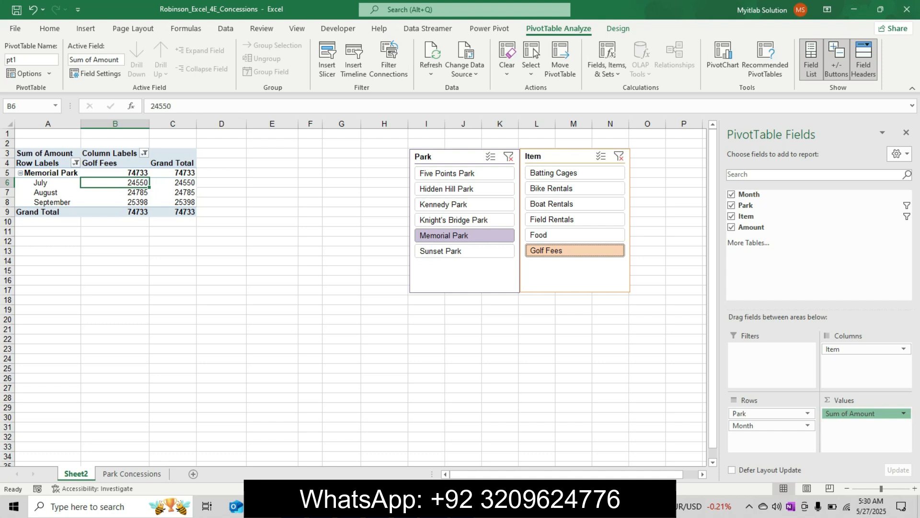
pyautogui.click(866, 400)
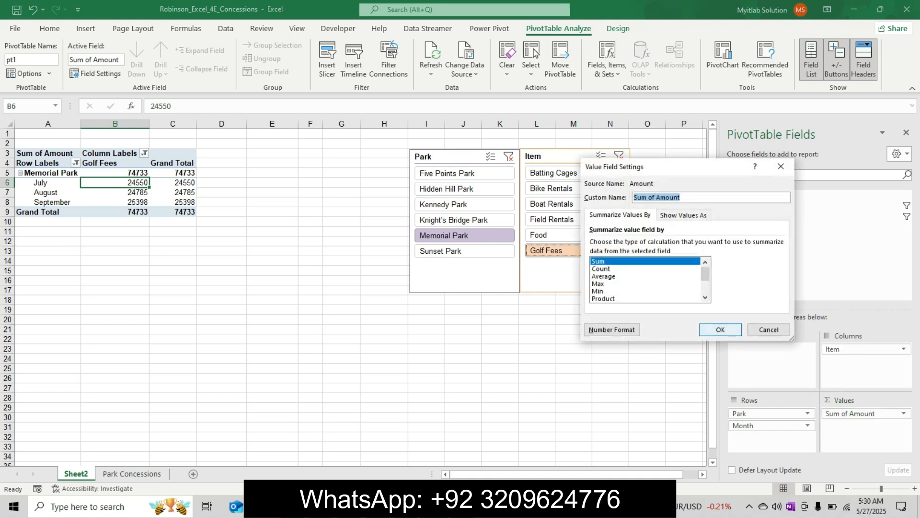
pyautogui.click(612, 329)
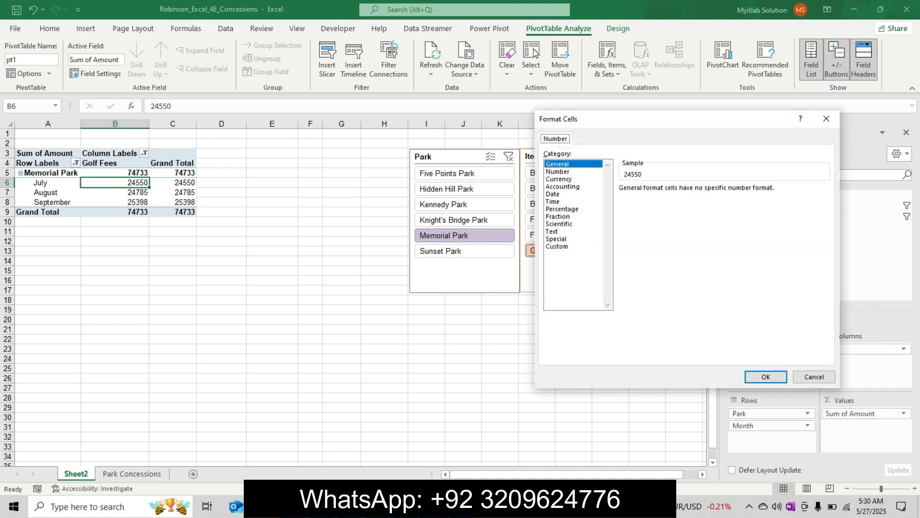
pyautogui.click(558, 172)
pyautogui.click(622, 203)
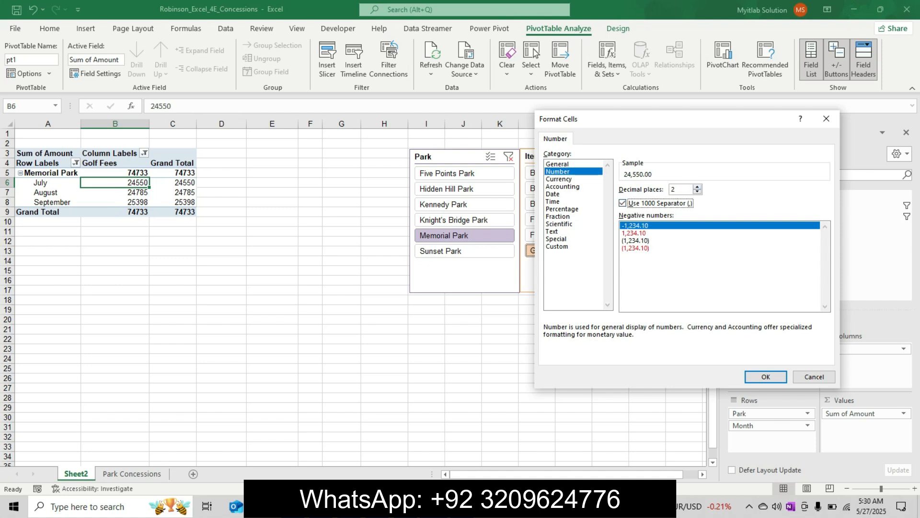
pyautogui.hotkey('shift', 'Tab')
pyautogui.write('0')
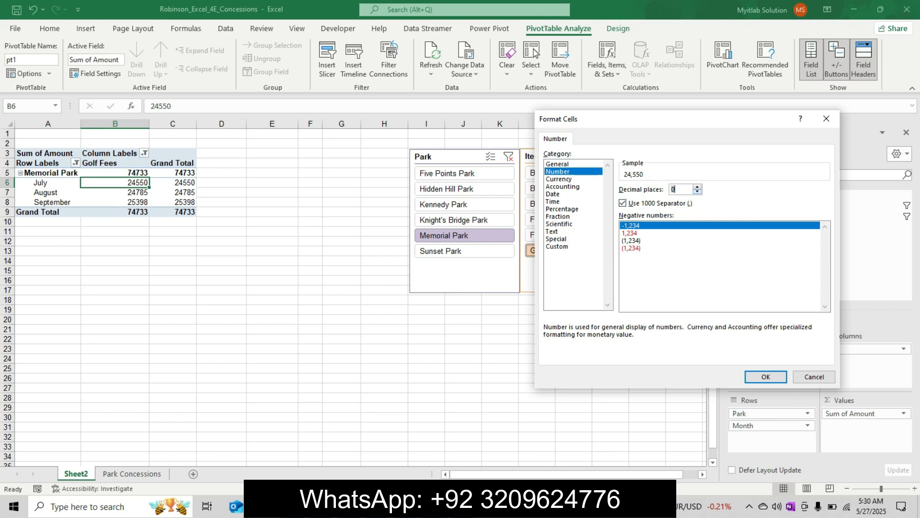
pyautogui.press('Return')
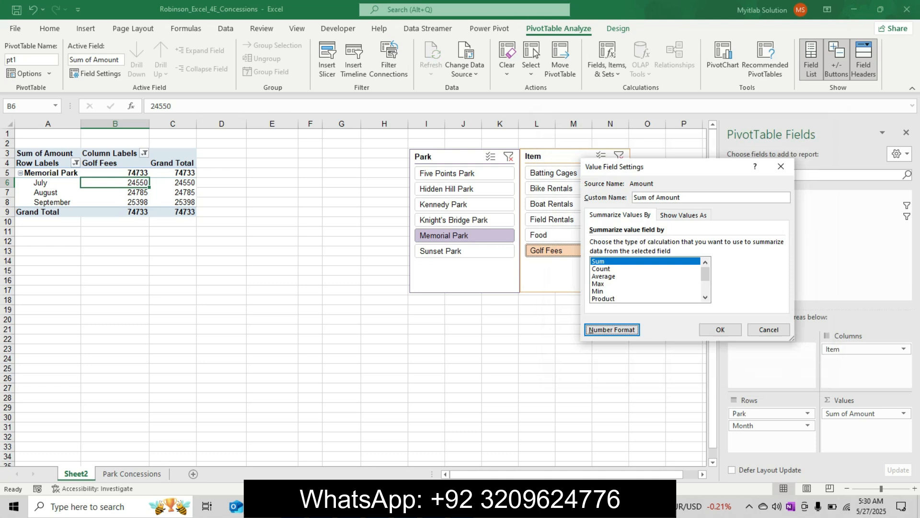
pyautogui.press('Tab')
pyautogui.press('Return')
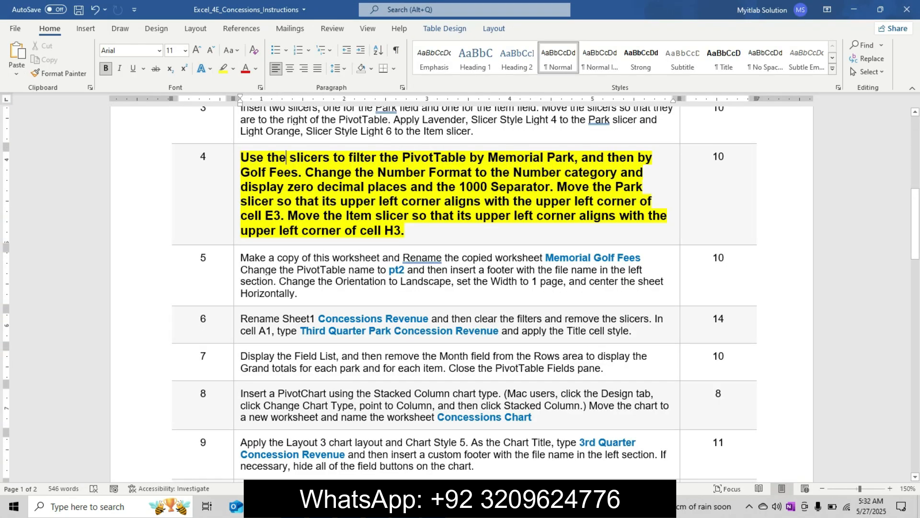
# Step: Check step 4 in Word, then move the Park slicer to cell E3 and the Item slicer to cell H3 in Excel
pyautogui.press('alt')
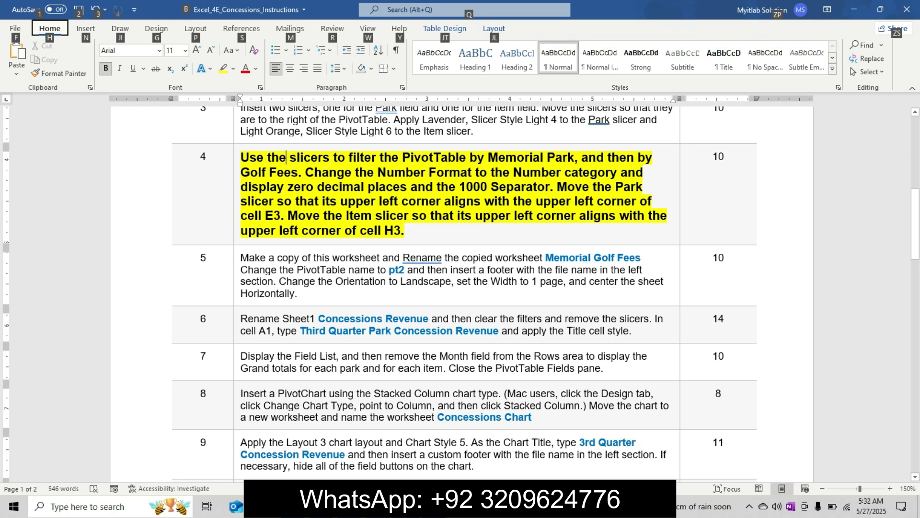
pyautogui.click(375, 216)
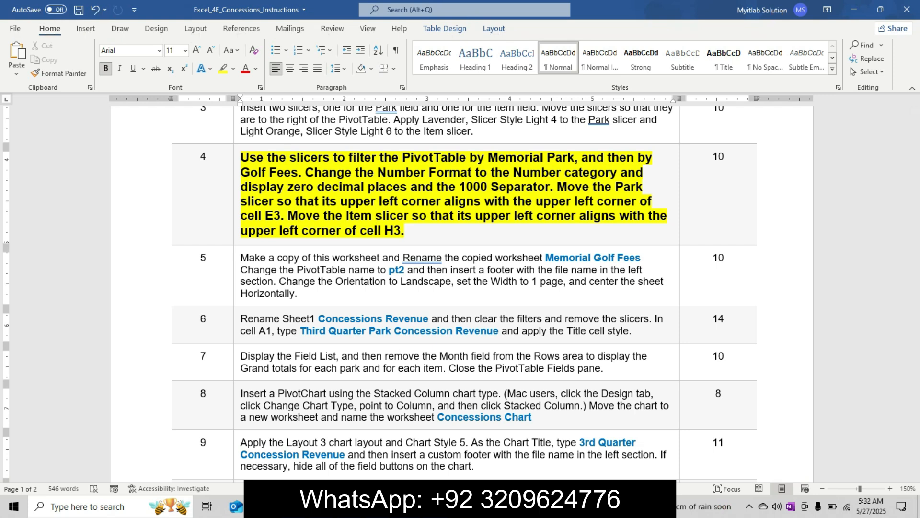
pyautogui.moveTo(434, 506)
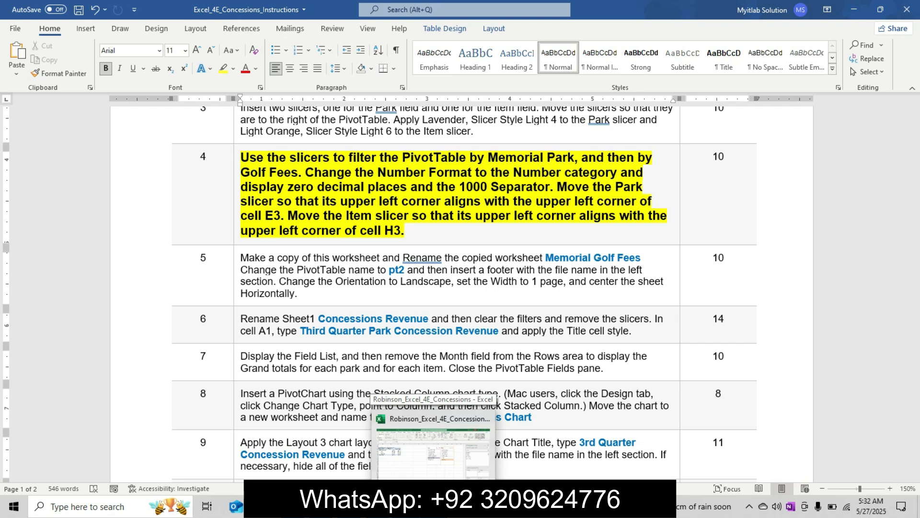
pyautogui.click(434, 450)
pyautogui.moveTo(453, 157); pyautogui.dragTo(290, 155)
pyautogui.moveTo(560, 156); pyautogui.dragTo(400, 155)
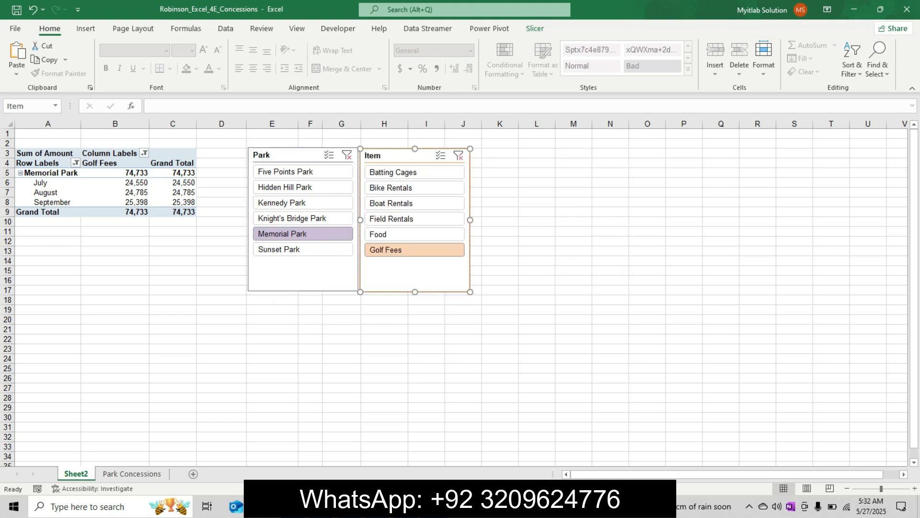
# Step: Switch to Word, undo the step 4 text formatting, and delete the stray digits after the file name in step 1
pyautogui.hotkey('alt', 'Tab')
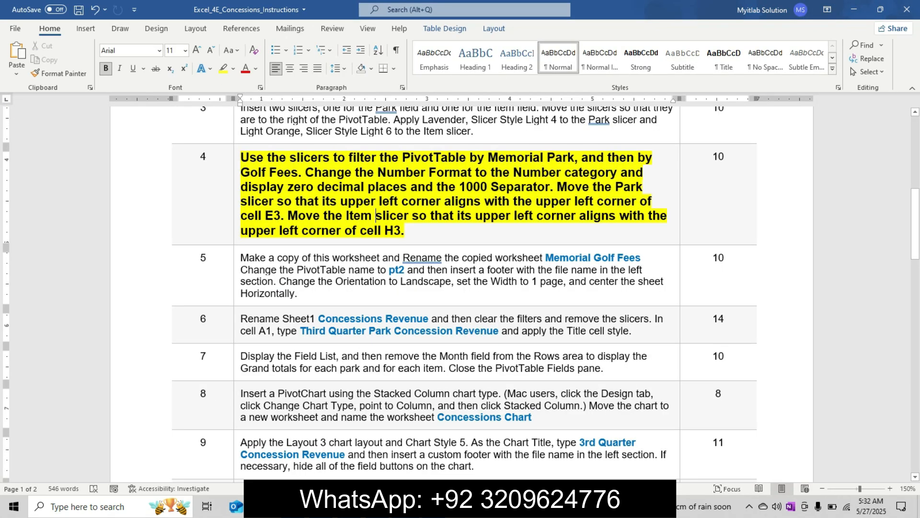
pyautogui.hotkey('ctrl', 'z')
pyautogui.hotkey('ctrl', 'z')
pyautogui.hotkey('ctrl', 'z')
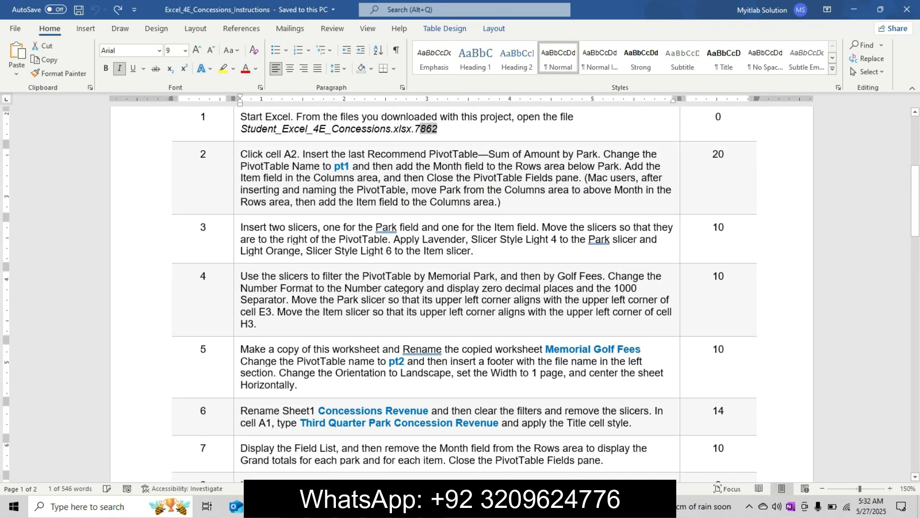
pyautogui.press('BackSpace')
pyautogui.press('BackSpace')
# Step: Enlarge the step 5 instruction text to 11 pt, make it bold, and highlight it in yellow
pyautogui.moveTo(915, 200); pyautogui.dragTo(915, 227)
pyautogui.moveTo(298, 244); pyautogui.dragTo(241, 210)
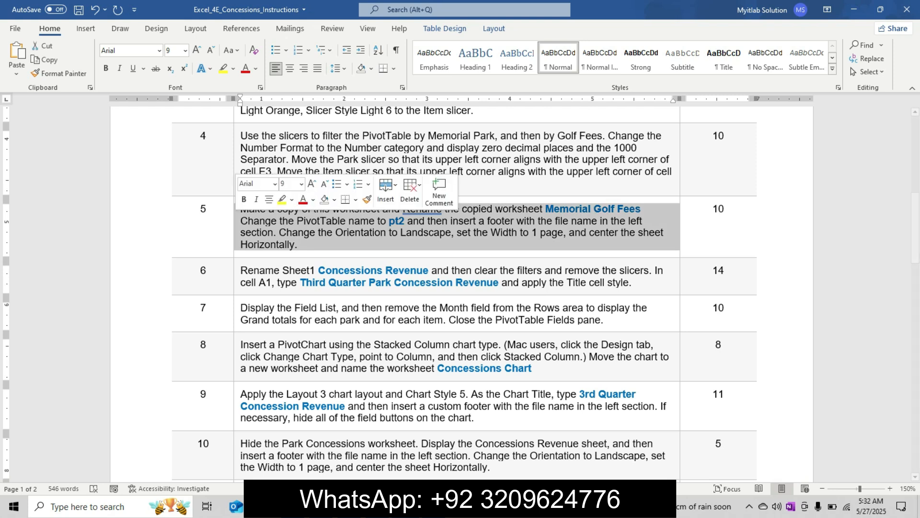
pyautogui.click(312, 184)
pyautogui.click(312, 184)
pyautogui.click(243, 198)
pyautogui.click(291, 199)
pyautogui.click(285, 216)
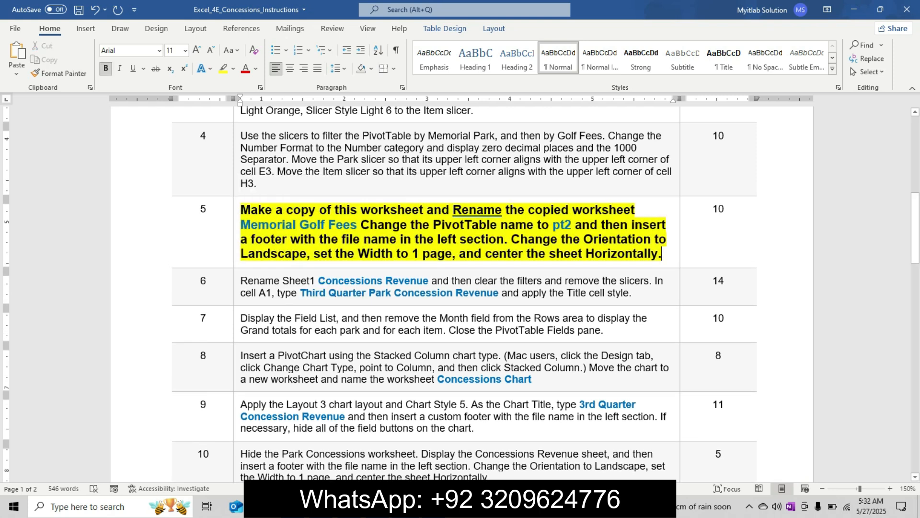
pyautogui.click(237, 210)
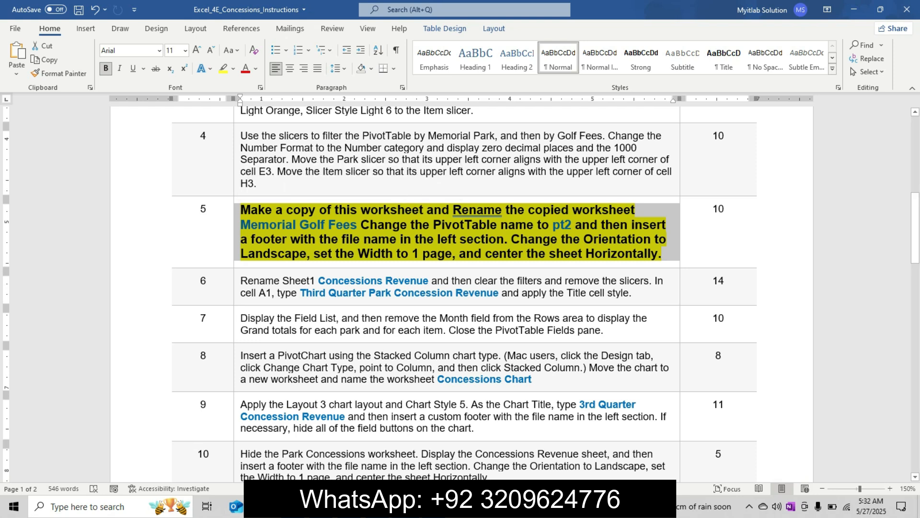
# Step: Switch to Excel and create a copy of Sheet2, placed before the original sheet
pyautogui.hotkey('alt', 'Tab')
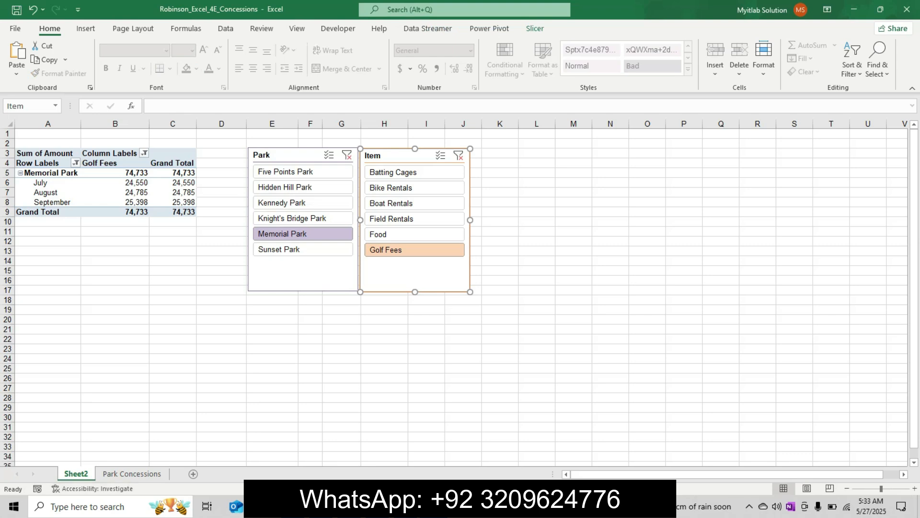
pyautogui.rightClick(79, 473)
pyautogui.click(125, 362)
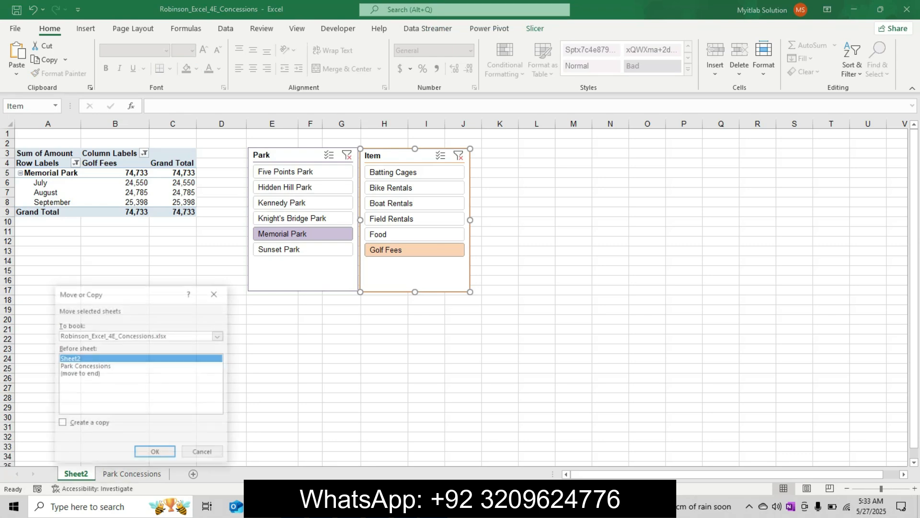
pyautogui.click(61, 423)
pyautogui.click(156, 453)
# Step: Copy the name Memorial Golf Fees from step 5 in Word and rename the copied worksheet with it in Excel
pyautogui.hotkey('alt', 'Tab')
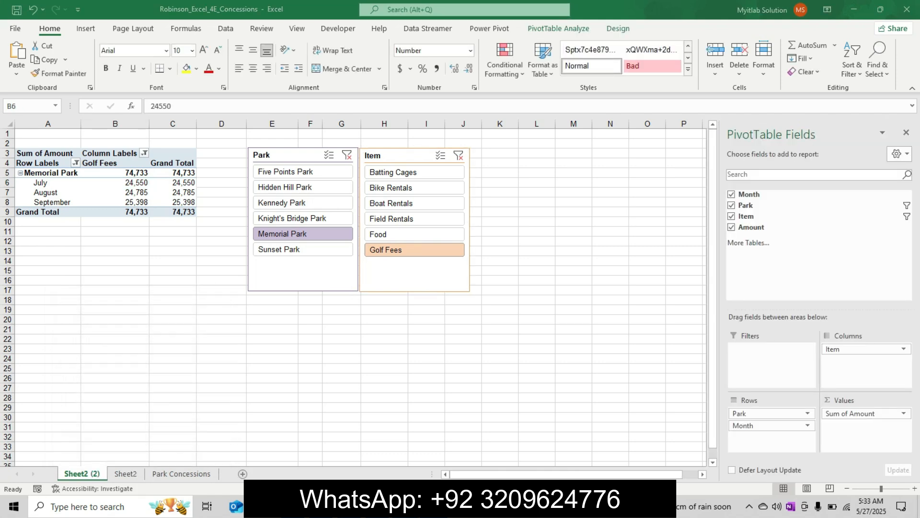
pyautogui.click(283, 224)
pyautogui.moveTo(250, 225); pyautogui.dragTo(359, 225)
pyautogui.hotkey('ctrl', 'c')
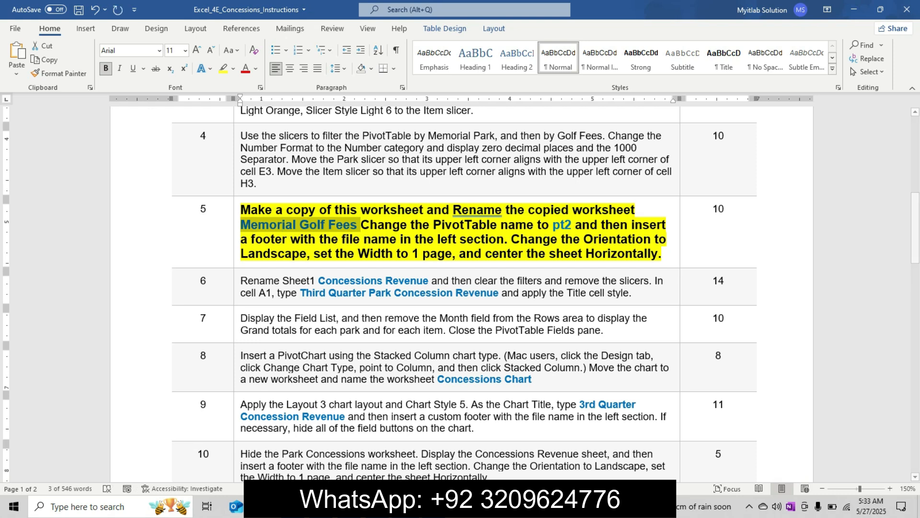
pyautogui.hotkey('alt', 'Tab')
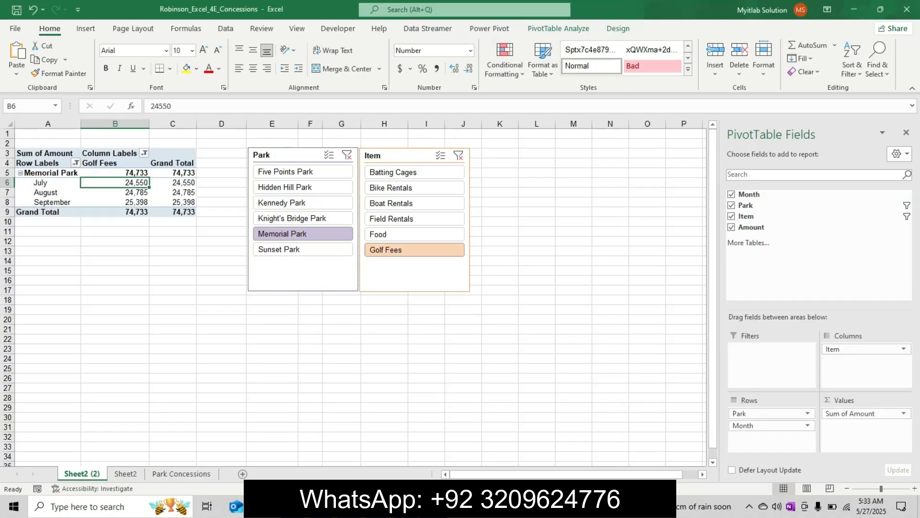
pyautogui.rightClick(82, 473)
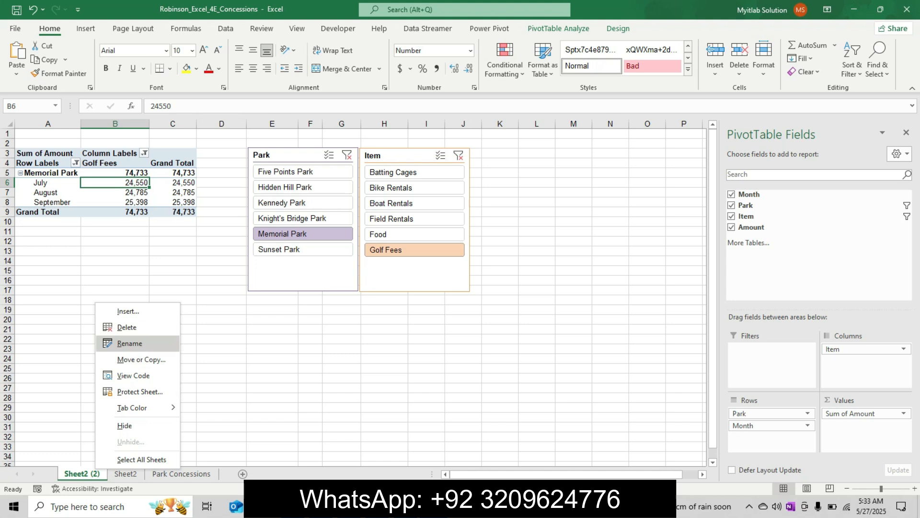
pyautogui.click(129, 343)
pyautogui.write('Memorial Golf Fees')
pyautogui.press('Return')
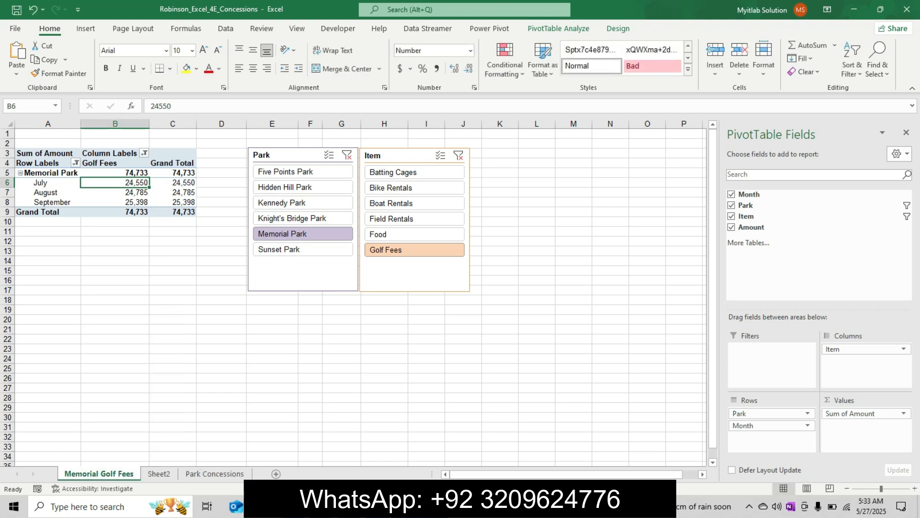
# Step: Check the PivotTable name in step 5 in Word, then rename the PivotTable on Memorial Golf Fees to pt2 in Excel
pyautogui.click(458, 507)
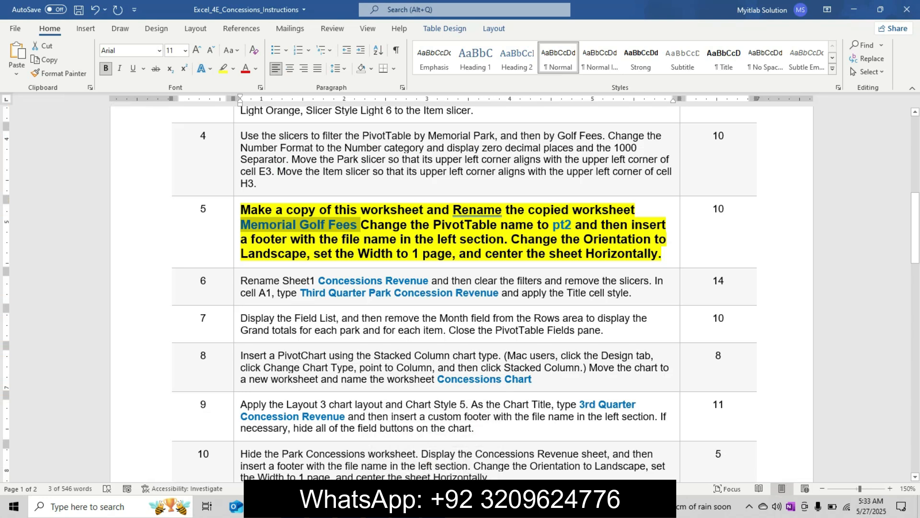
pyautogui.moveTo(553, 225); pyautogui.dragTo(572, 225)
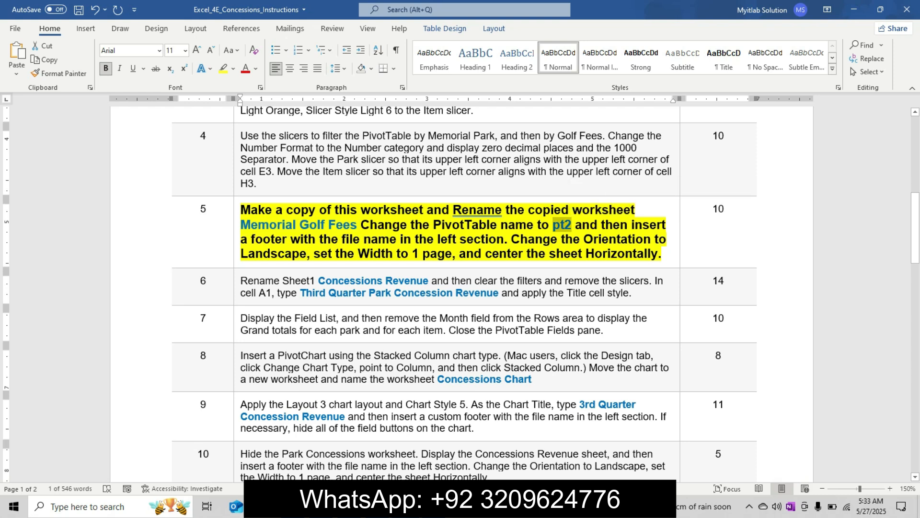
pyautogui.click(436, 507)
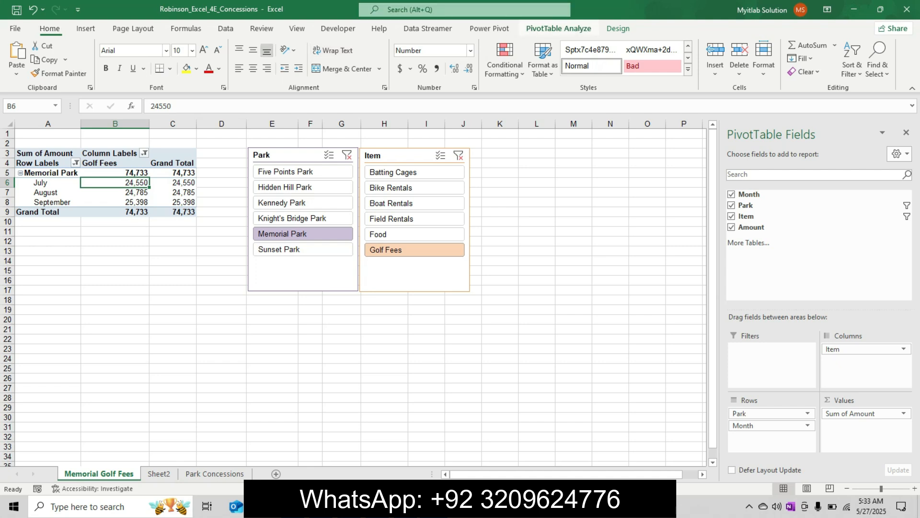
pyautogui.click(559, 28)
pyautogui.click(31, 60)
pyautogui.write('pt2')
pyautogui.press('Return')
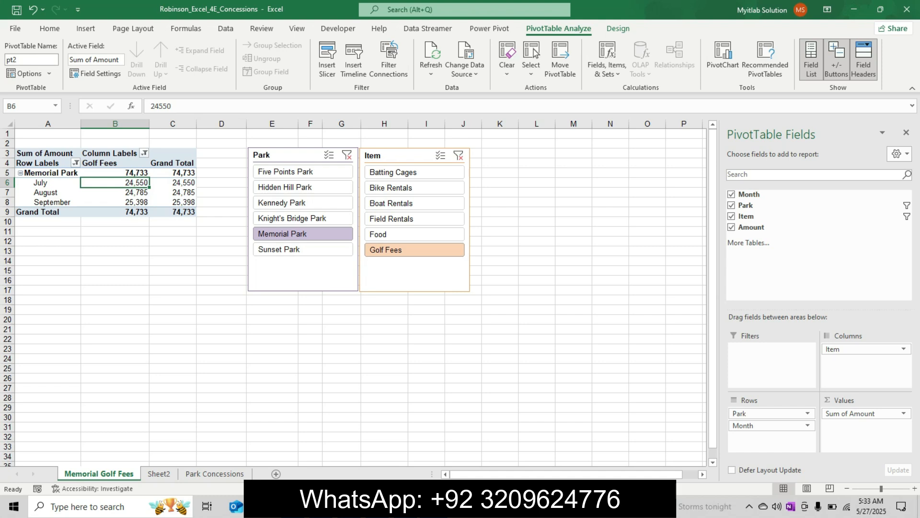
# Step: Check the remaining part of step 5 in Word, then open the page setup settings for Memorial Golf Fees in Excel
pyautogui.hotkey('alt', 'Tab')
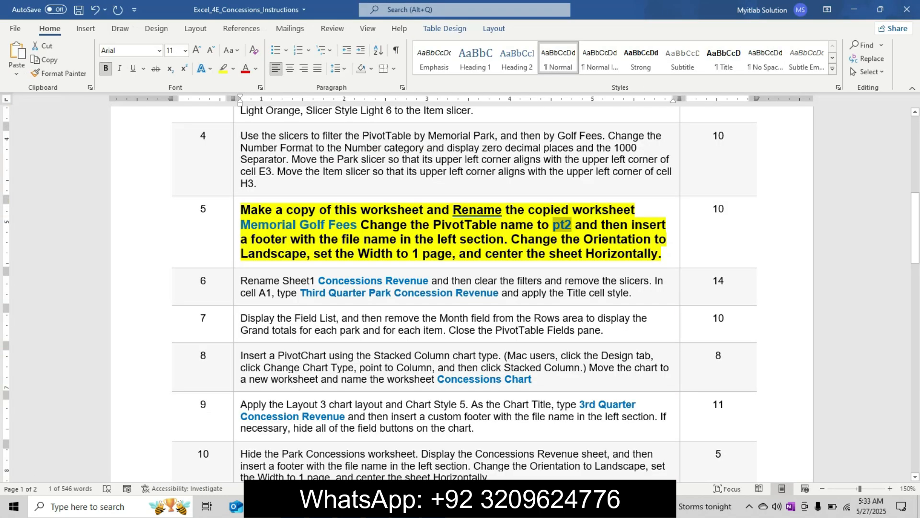
pyautogui.click(602, 225)
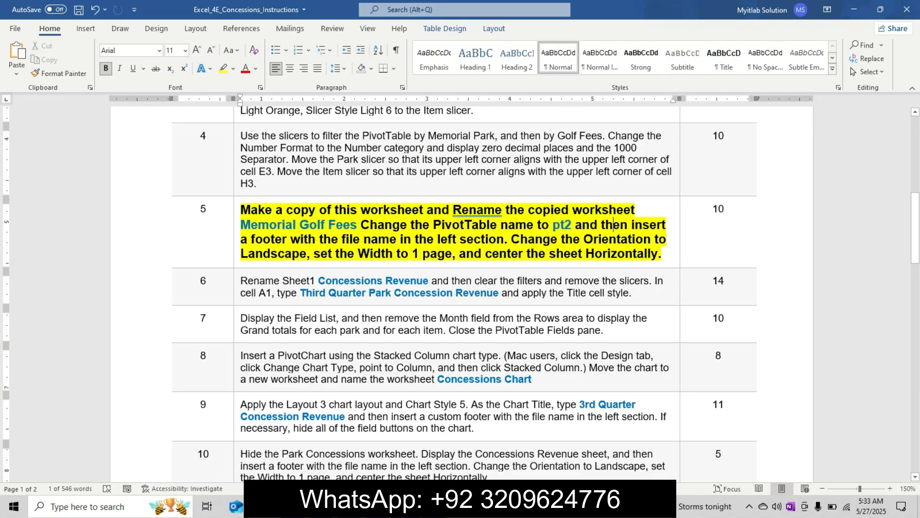
pyautogui.moveTo(602, 225); pyautogui.dragTo(662, 254)
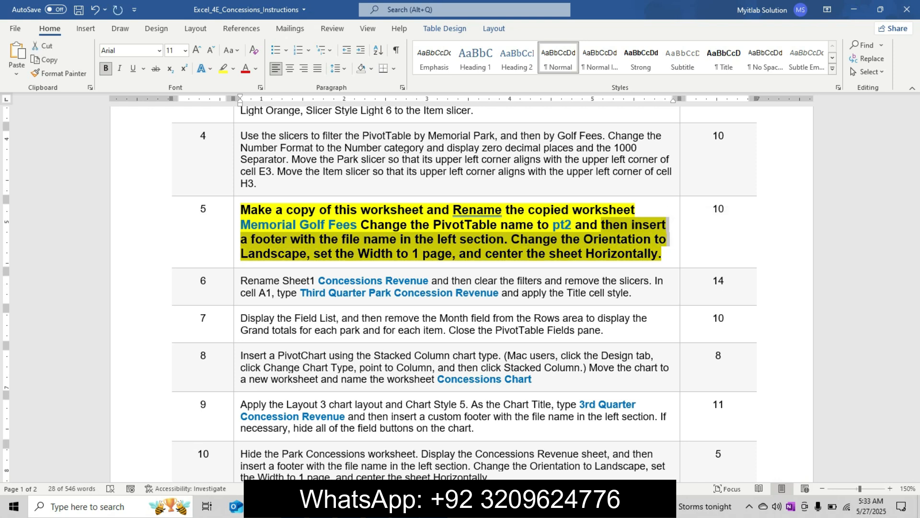
pyautogui.click(433, 507)
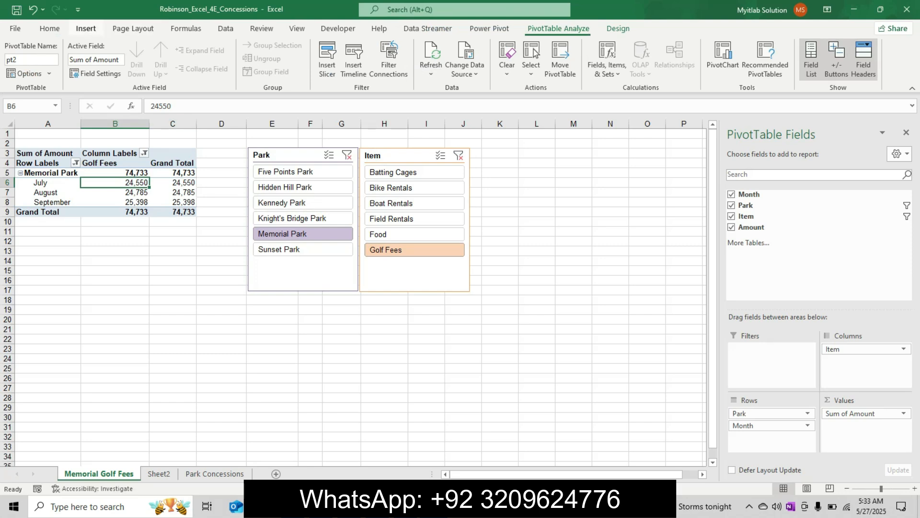
pyautogui.click(86, 29)
pyautogui.click(133, 29)
pyautogui.click(96, 59)
pyautogui.click(110, 286)
# Step: Recheck the footer requirement in Word, then insert the file name in the left section of the Memorial Golf Fees footer in Excel
pyautogui.click(457, 507)
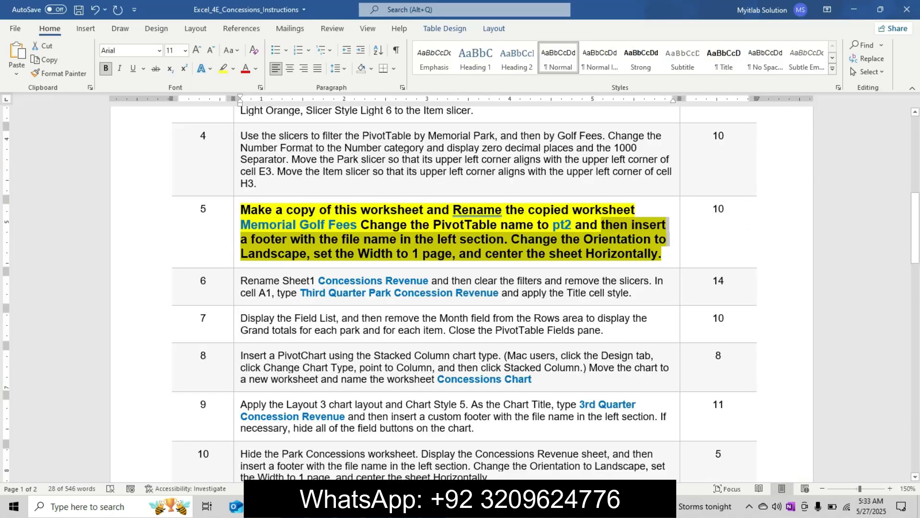
pyautogui.moveTo(435, 507)
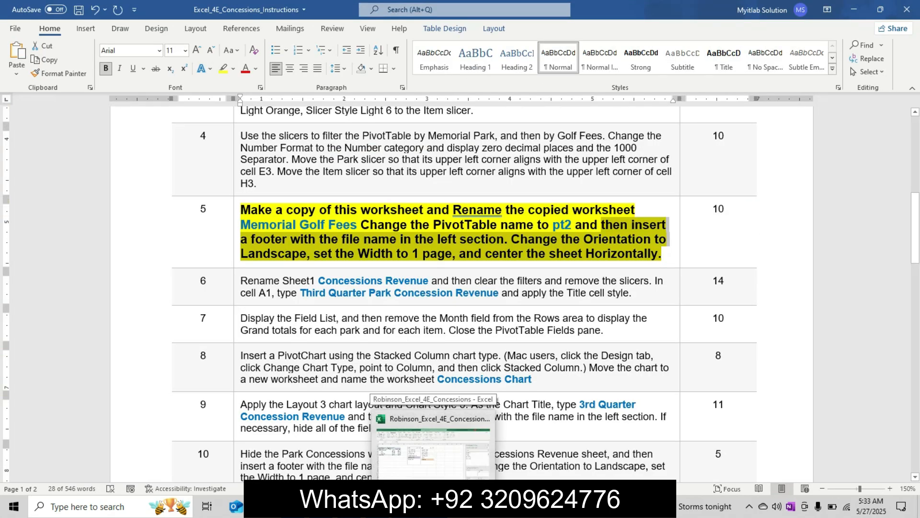
pyautogui.click(434, 507)
pyautogui.click(456, 507)
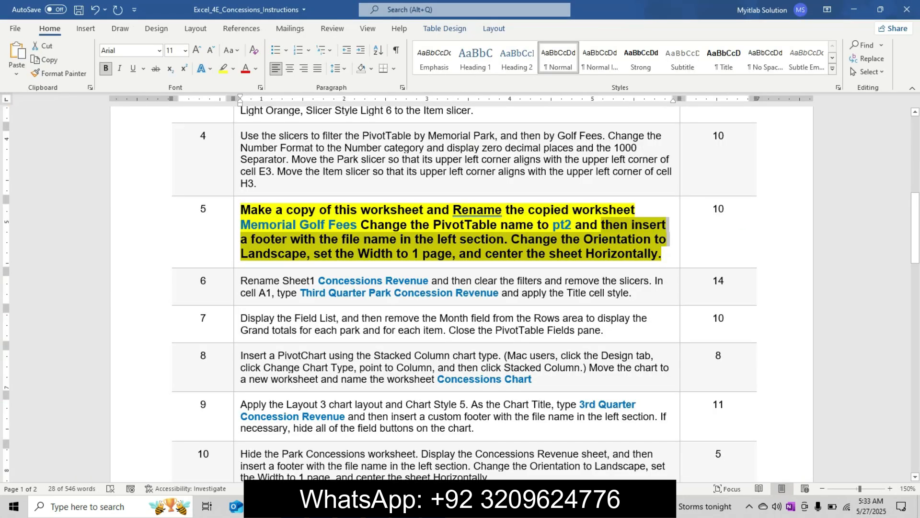
pyautogui.click(435, 507)
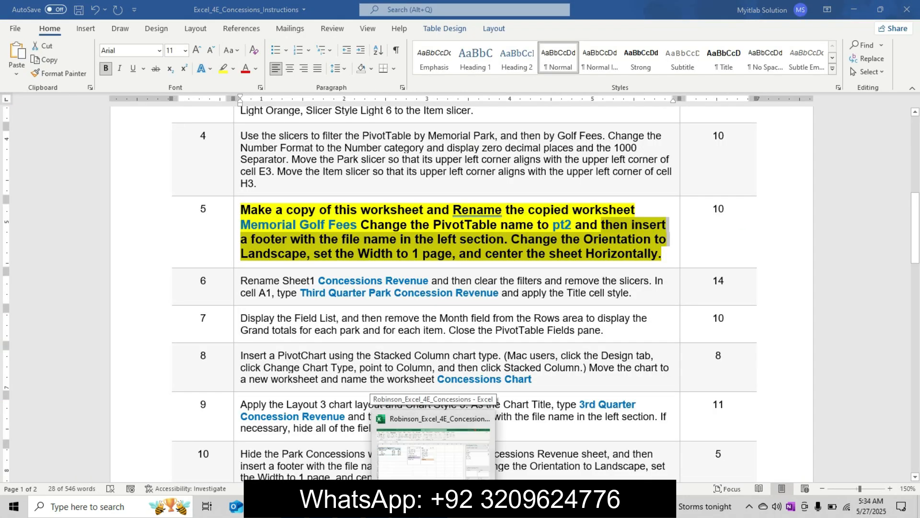
pyautogui.click(647, 148)
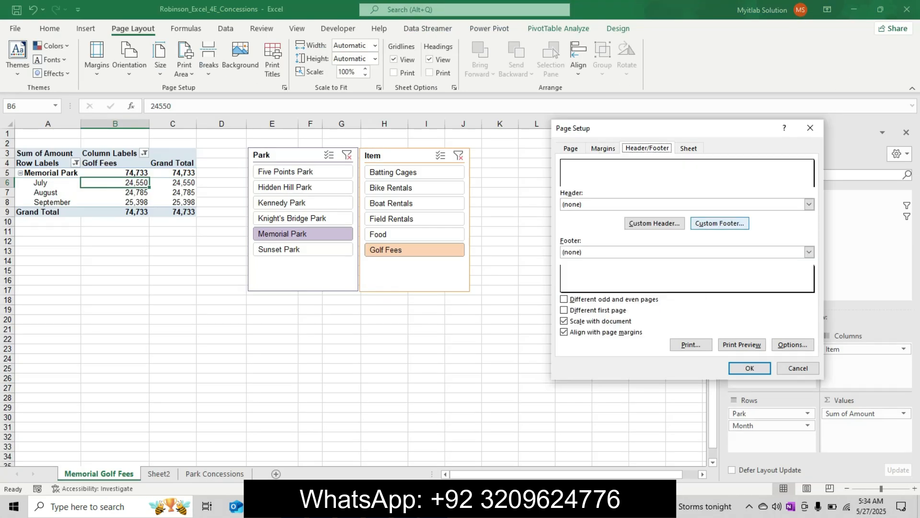
pyautogui.click(720, 223)
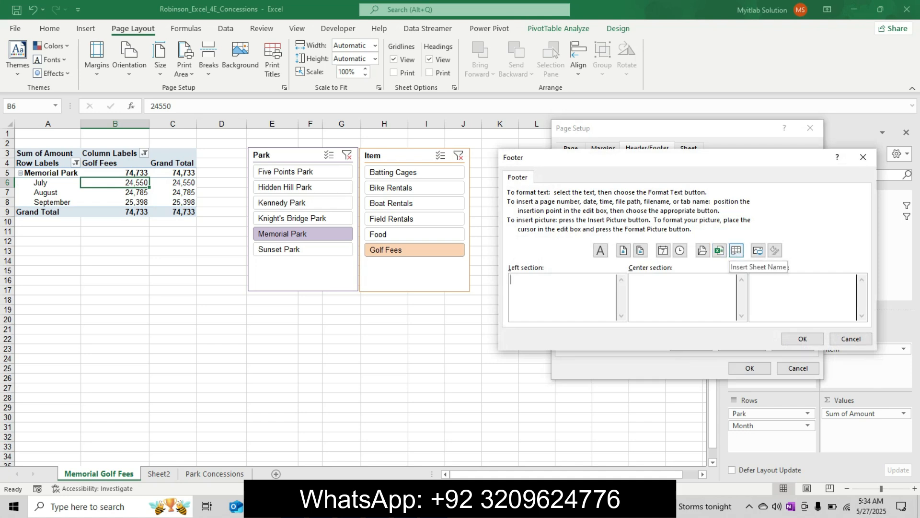
pyautogui.click(718, 249)
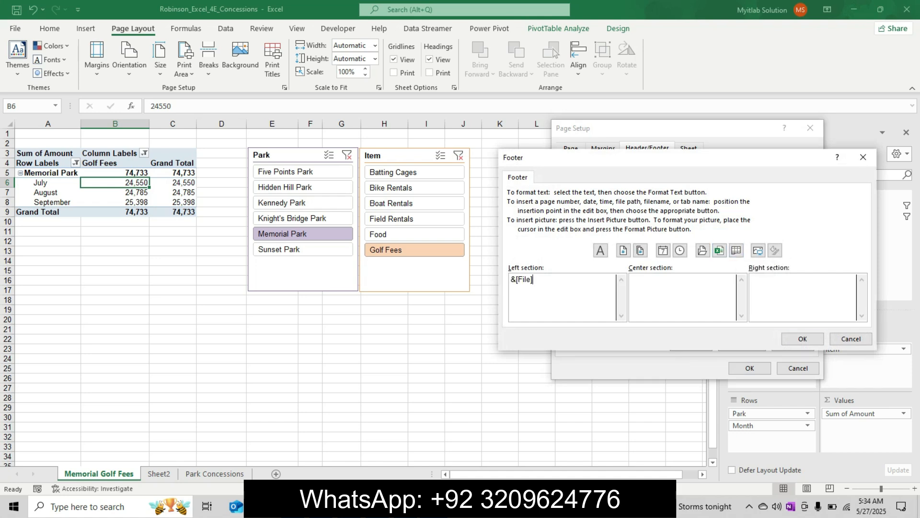
pyautogui.hotkey('alt', 'Tab')
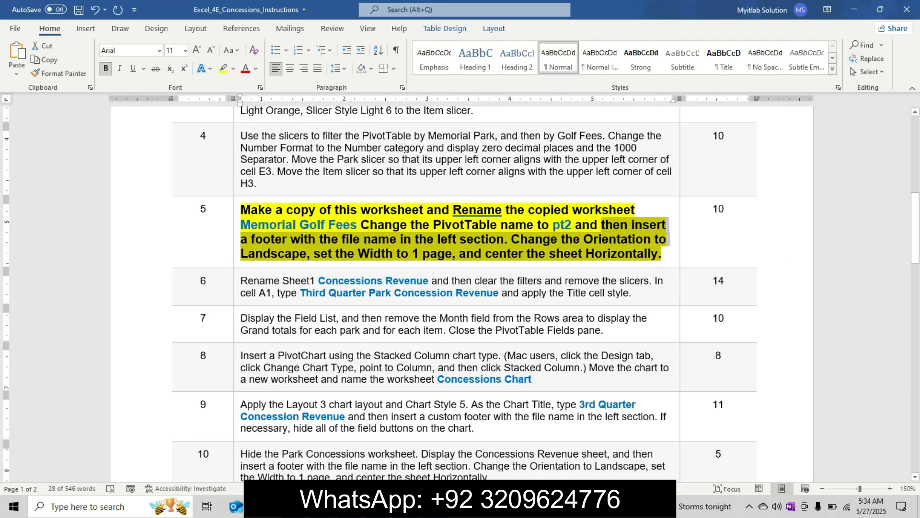
pyautogui.click(435, 506)
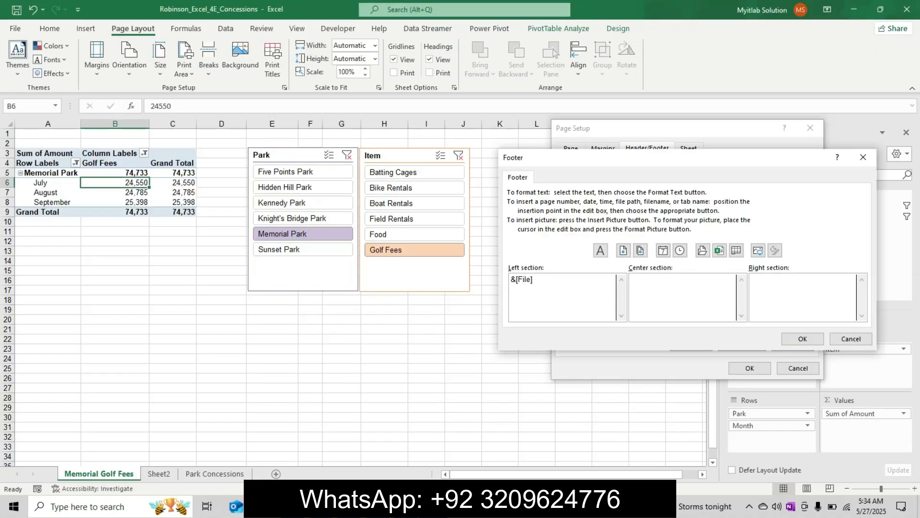
pyautogui.click(803, 339)
# Step: Set the Memorial Golf Fees page orientation to Landscape and scale its width to 1 page
pyautogui.click(571, 149)
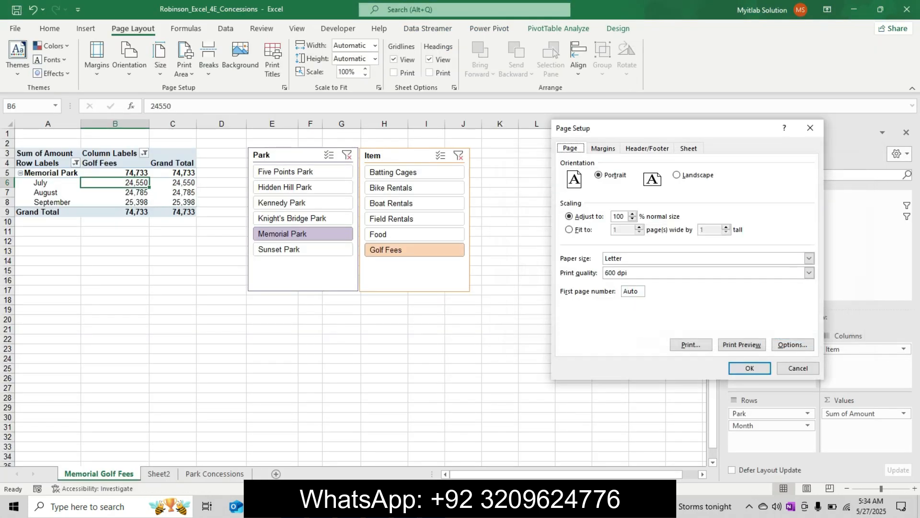
pyautogui.click(677, 174)
pyautogui.hotkey('alt', 'Tab')
pyautogui.click(434, 507)
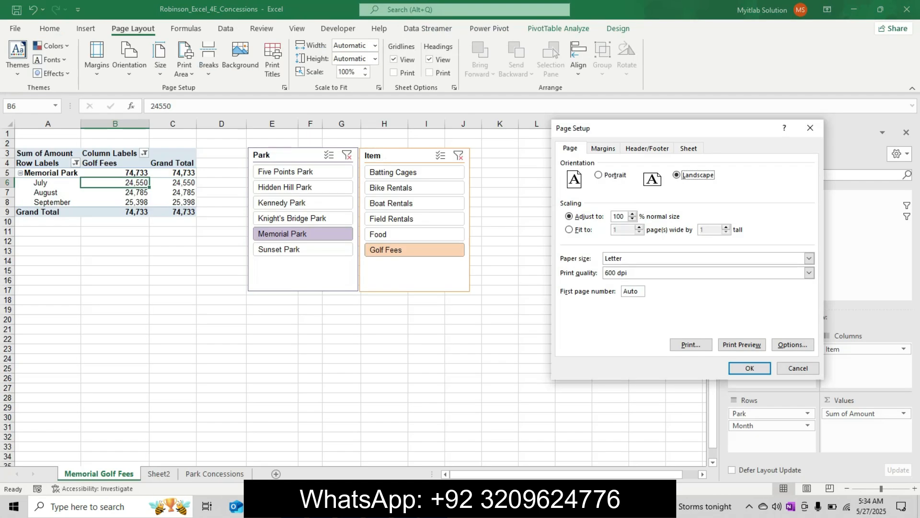
pyautogui.press('Return')
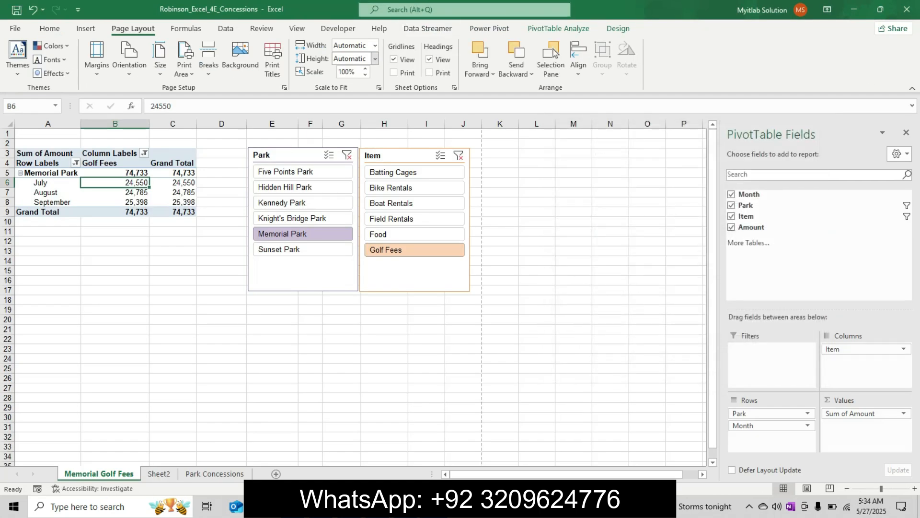
pyautogui.click(375, 45)
pyautogui.click(350, 73)
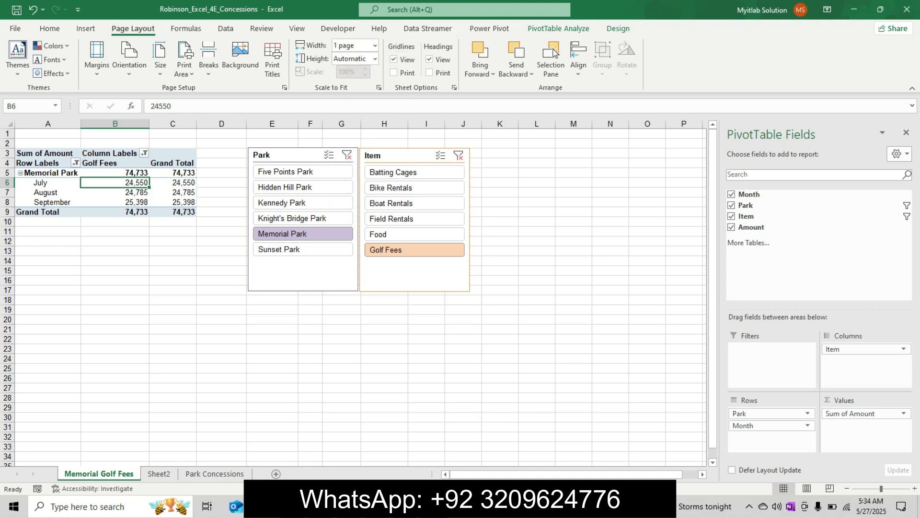
# Step: Check the centering requirement of step 5 in Word, then center the Memorial Golf Fees sheet horizontally on the page in Excel
pyautogui.click(456, 507)
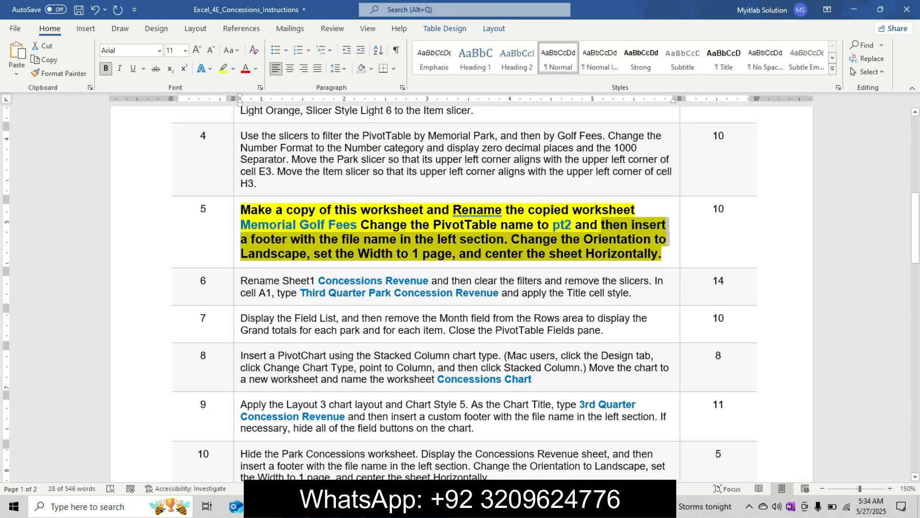
pyautogui.hotkey('alt', 'Tab')
pyautogui.click(97, 60)
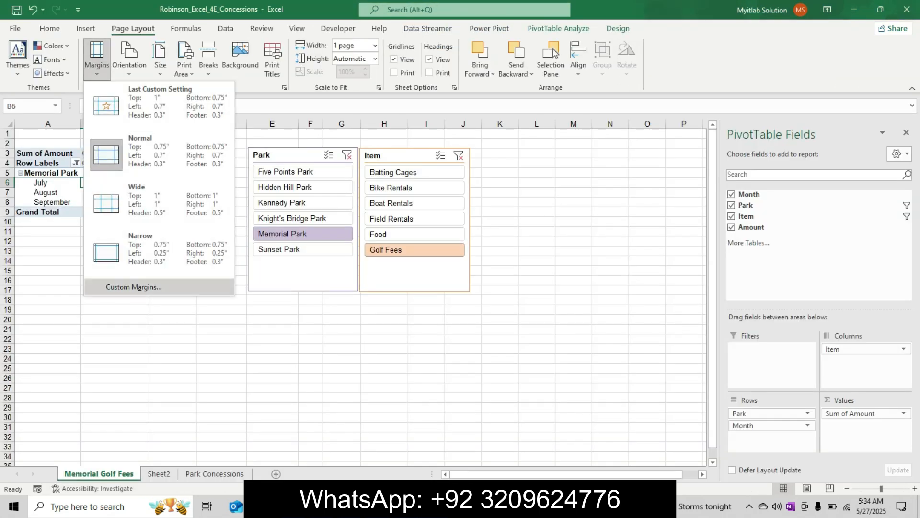
pyautogui.click(133, 287)
pyautogui.click(569, 307)
pyautogui.click(750, 368)
pyautogui.click(500, 378)
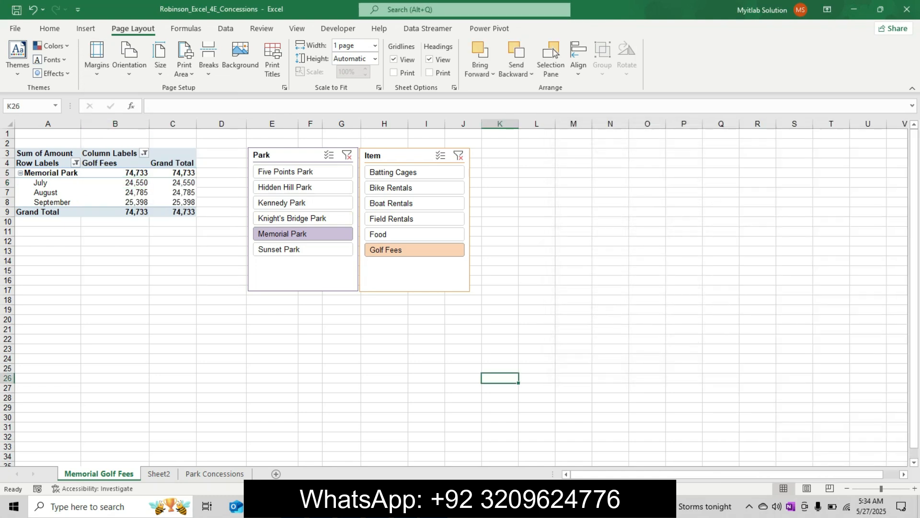
# Step: Switch to Word and undo the enlarged size, bold and yellow highlight on the step 5 text
pyautogui.hotkey('alt', 'Tab')
pyautogui.hotkey('ctrl', 'z')
pyautogui.hotkey('ctrl', 'z')
pyautogui.hotkey('ctrl', 'z')
pyautogui.hotkey('ctrl', 'z')
pyautogui.hotkey('ctrl', 'z')
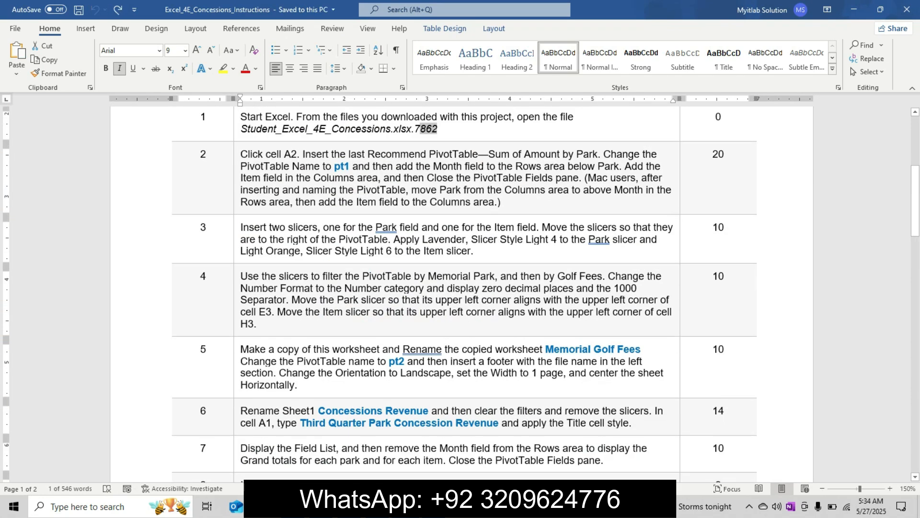
# Step: Enlarge the step 6 instruction text to 11 pt, make it bold, and highlight it in yellow
pyautogui.moveTo(915, 197); pyautogui.dragTo(915, 224)
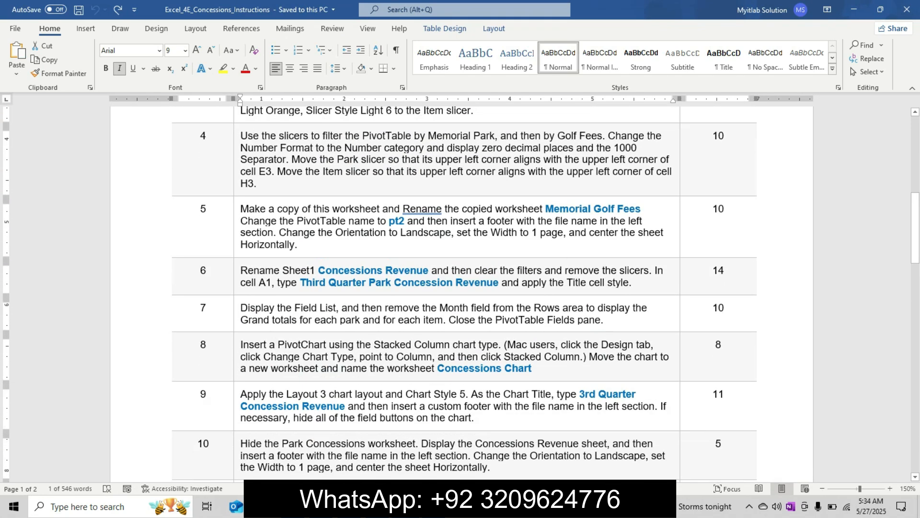
pyautogui.click(237, 283)
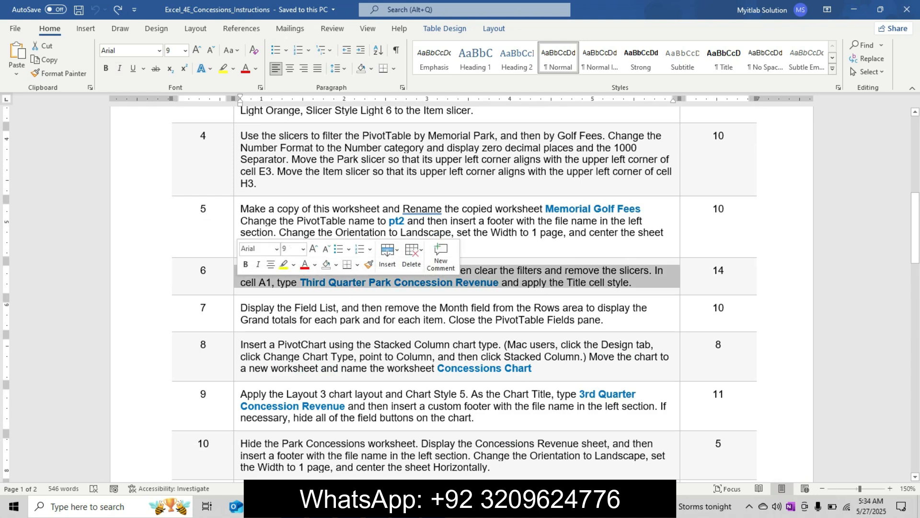
pyautogui.click(313, 248)
pyautogui.click(314, 249)
pyautogui.click(245, 264)
pyautogui.click(284, 264)
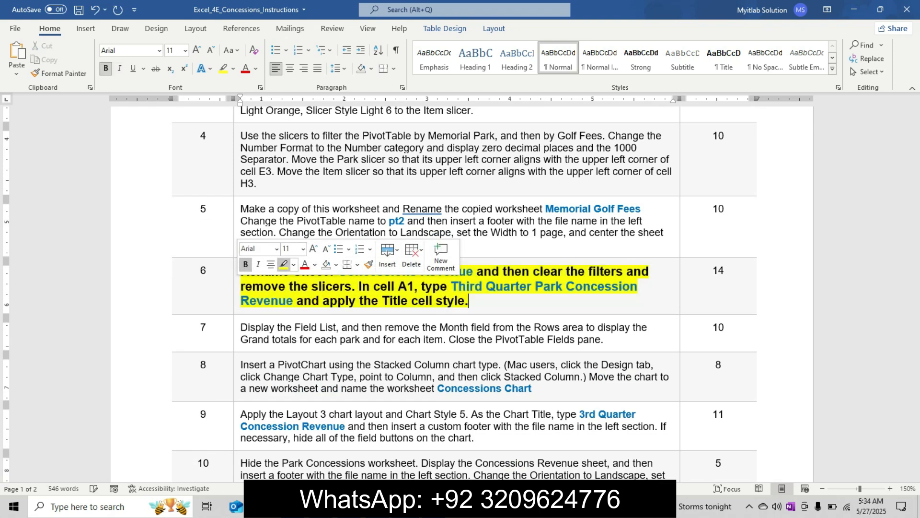
pyautogui.click(264, 286)
# Step: Copy the name Concessions Revenue from step 6 in Word and rename Sheet2 with it in Excel
pyautogui.moveTo(338, 271); pyautogui.dragTo(476, 271)
pyautogui.hotkey('ctrl', 'c')
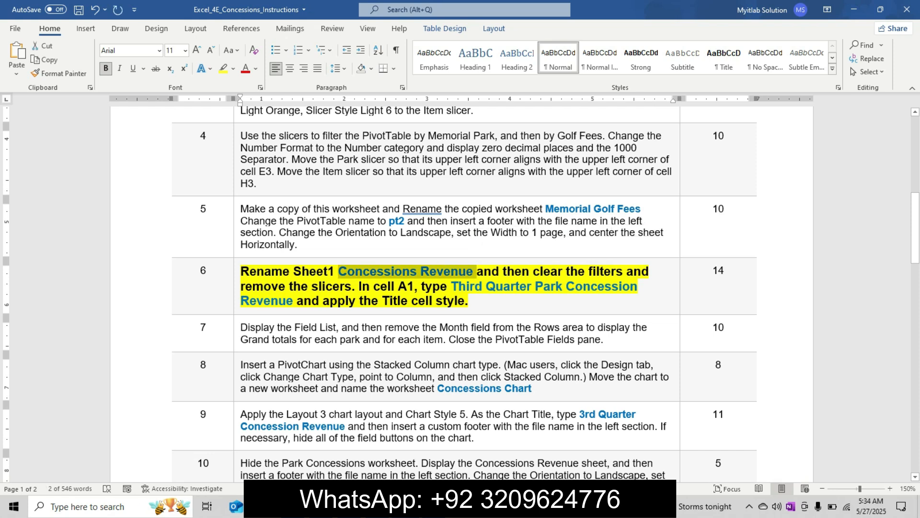
pyautogui.hotkey('alt', 'Tab')
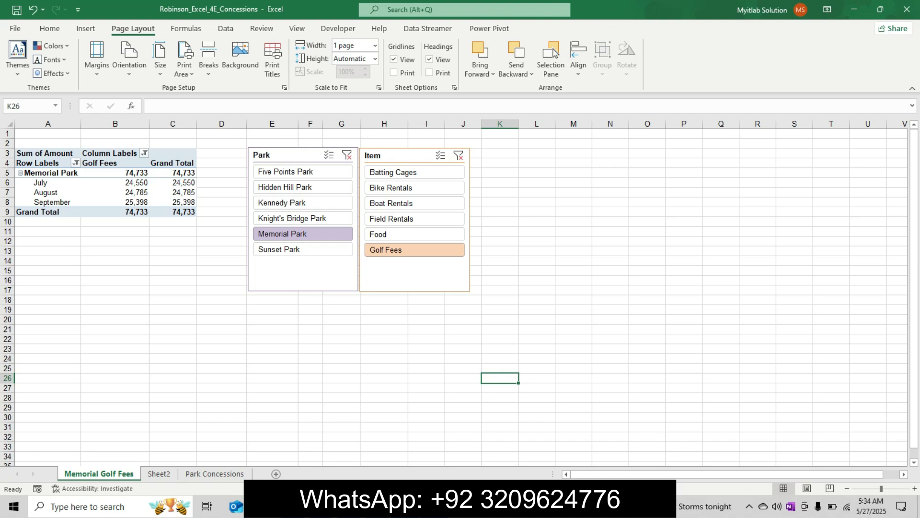
pyautogui.hotkey('alt', 'Tab')
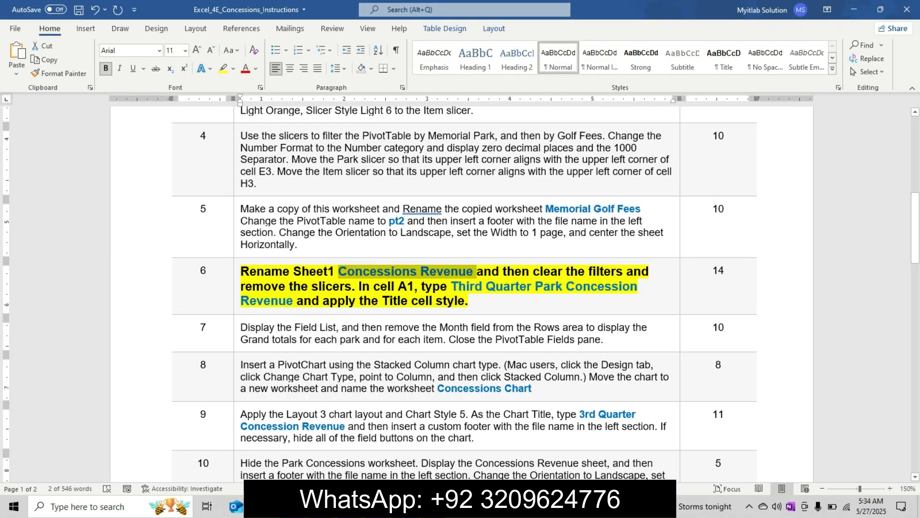
pyautogui.hotkey('alt', 'Tab')
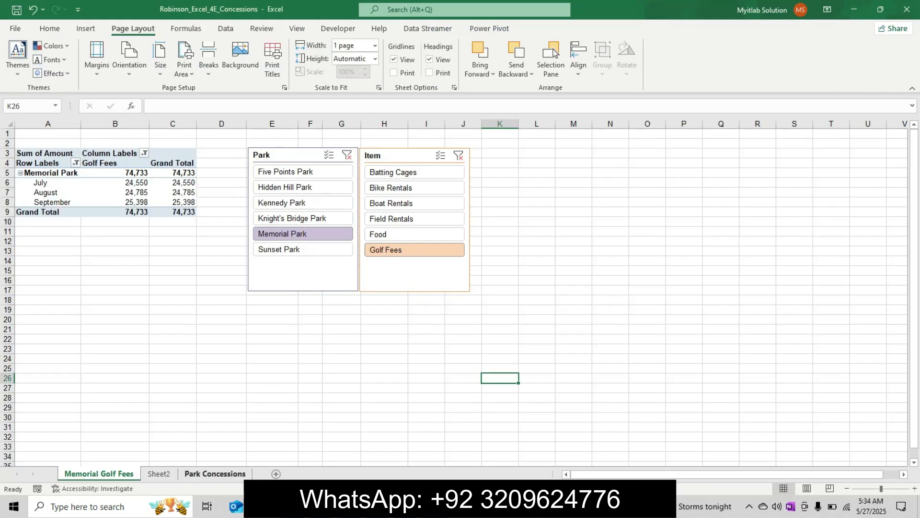
pyautogui.rightClick(173, 471)
pyautogui.click(208, 343)
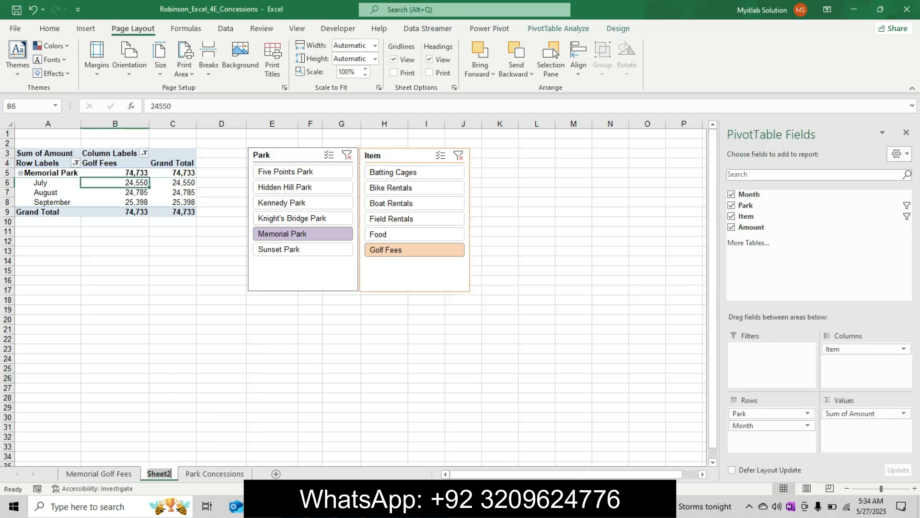
pyautogui.hotkey('ctrl', 'v')
pyautogui.press('Return')
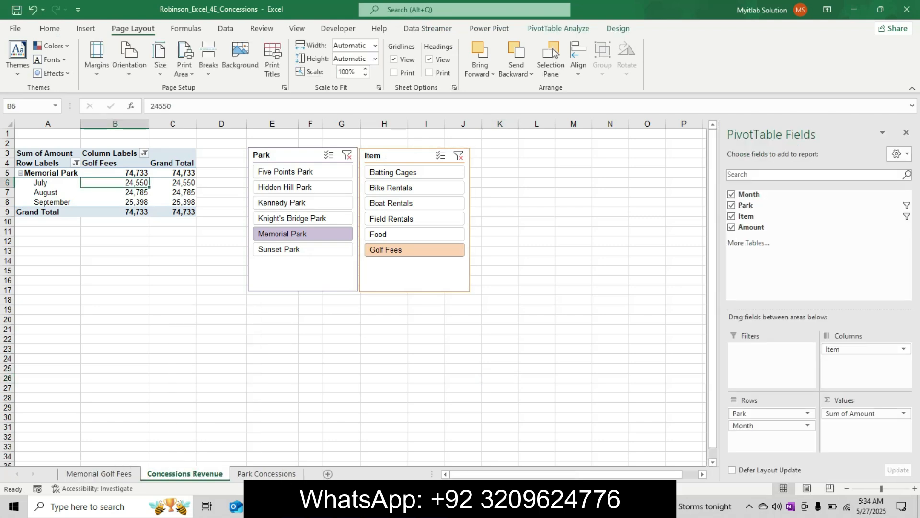
# Step: Switch to Word and copy the title Third Quarter Park Concession Revenue from step 6
pyautogui.hotkey('alt', 'Tab')
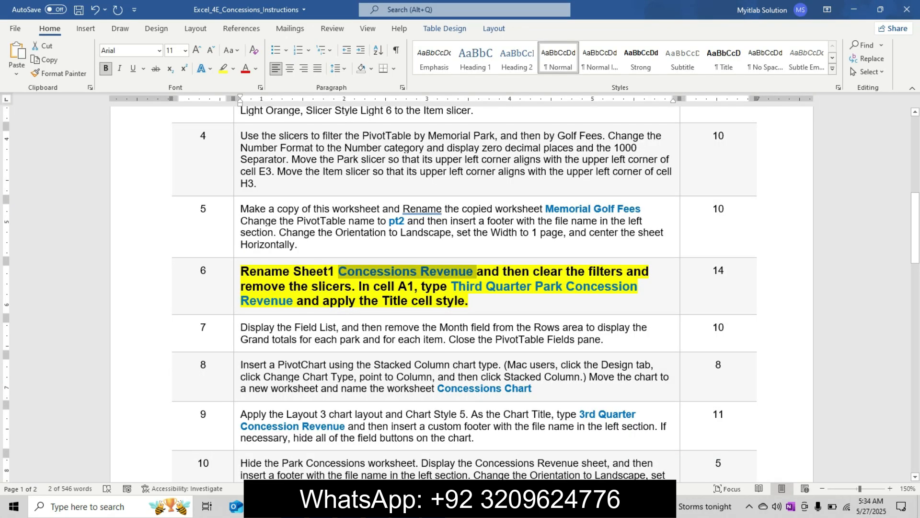
pyautogui.moveTo(452, 286); pyautogui.dragTo(303, 309)
pyautogui.click(304, 301)
pyautogui.moveTo(452, 286); pyautogui.dragTo(293, 301)
pyautogui.hotkey('ctrl', 'c')
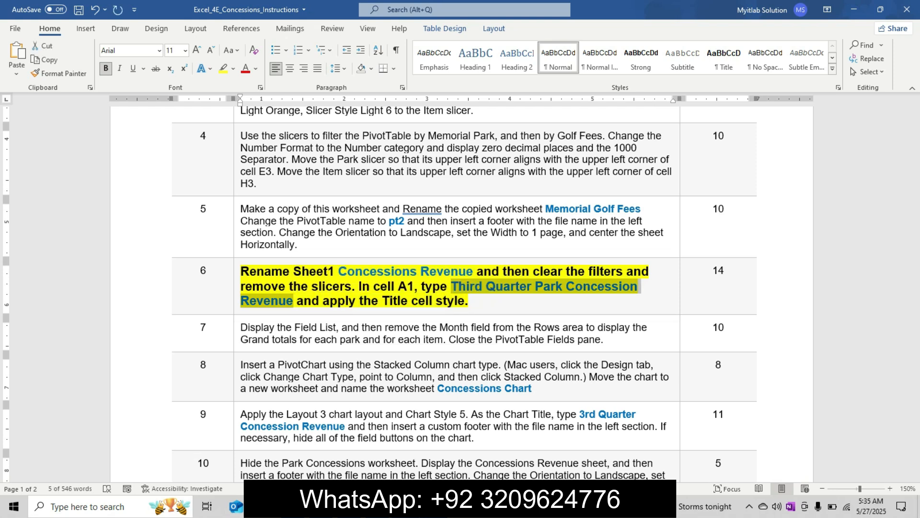
# Step: Switch to Excel and clear the filters of the Park and Item slicers on Concessions Revenue
pyautogui.hotkey('alt', 'Tab')
pyautogui.click(346, 155)
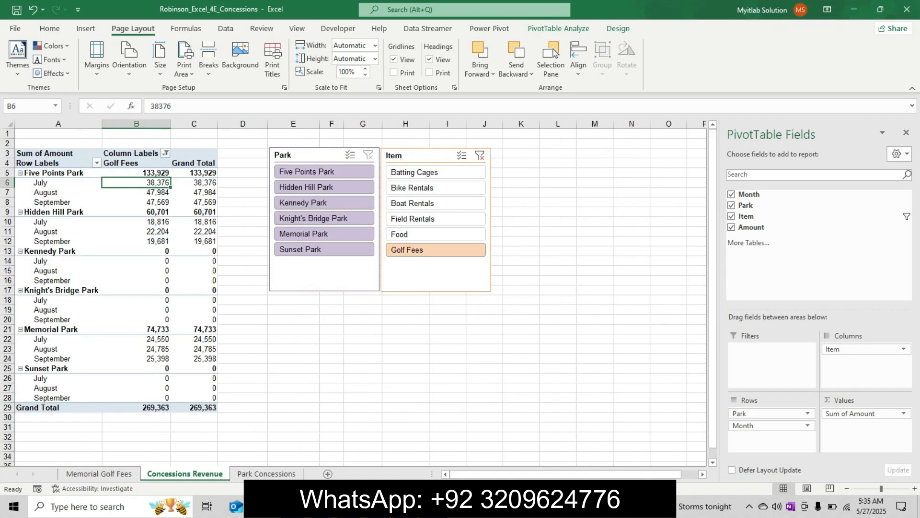
pyautogui.click(479, 155)
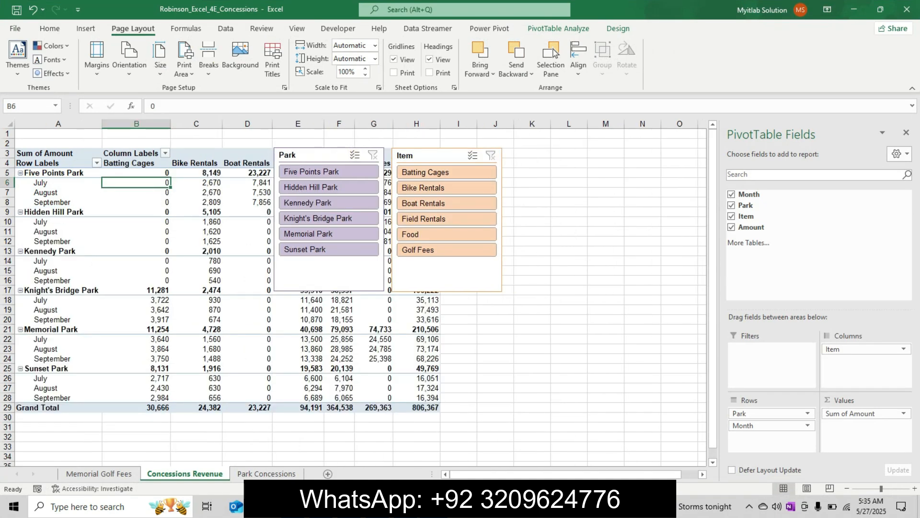
# Step: Select both the Park and Item slicers on the Concessions Revenue sheet and delete them
pyautogui.click(314, 155)
pyautogui.keyDown('ctrl'); pyautogui.click(427, 155); pyautogui.keyUp('ctrl')
pyautogui.click(136, 183)
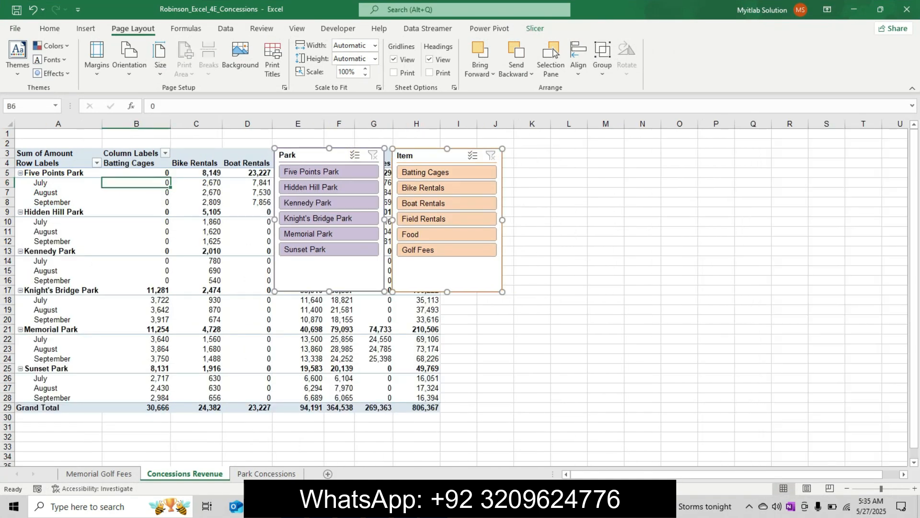
# Step: Enter the title Third Quarter Park Concession Revenue in cell A1 of the Concessions Revenue sheet
pyautogui.click(58, 134)
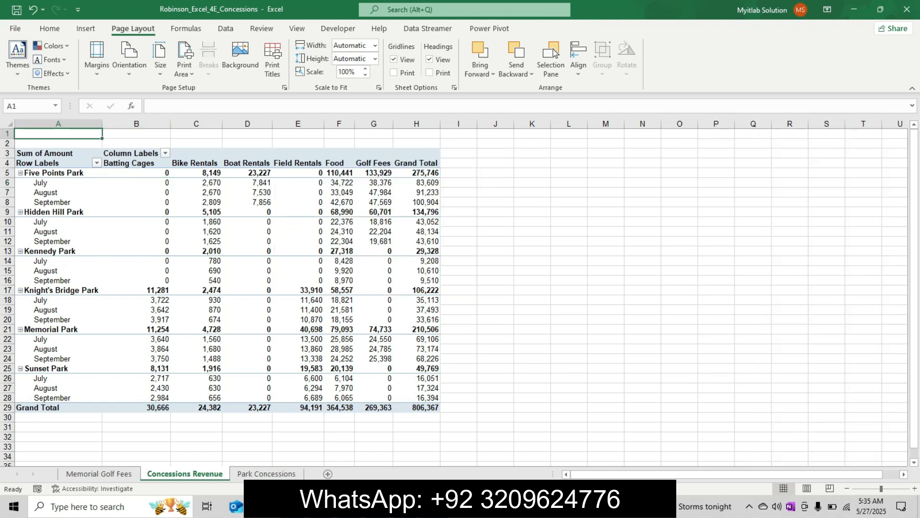
pyautogui.click(151, 106)
pyautogui.write('Third Quarter Park Concession Revenue')
pyautogui.press('Return')
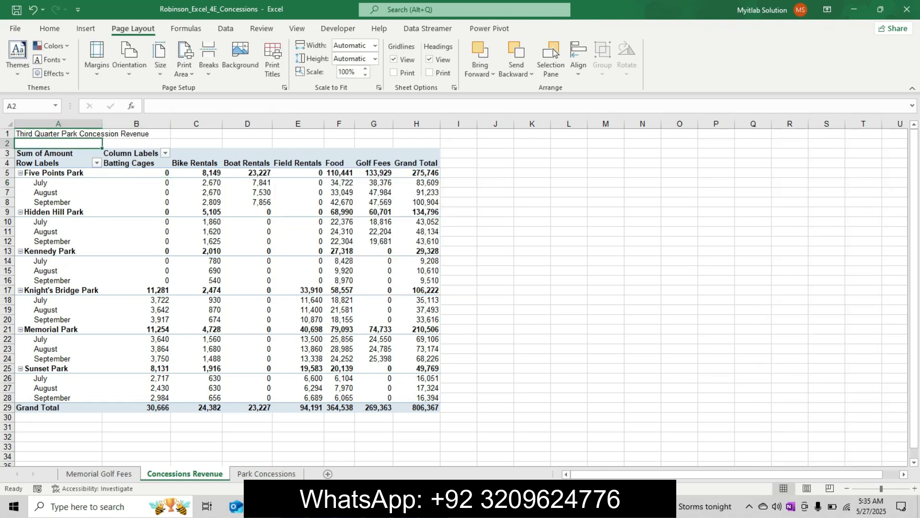
# Step: Check the rest of step 6 in Word and apply the Title cell style to cell A1 in Excel
pyautogui.hotkey('alt', 'Tab')
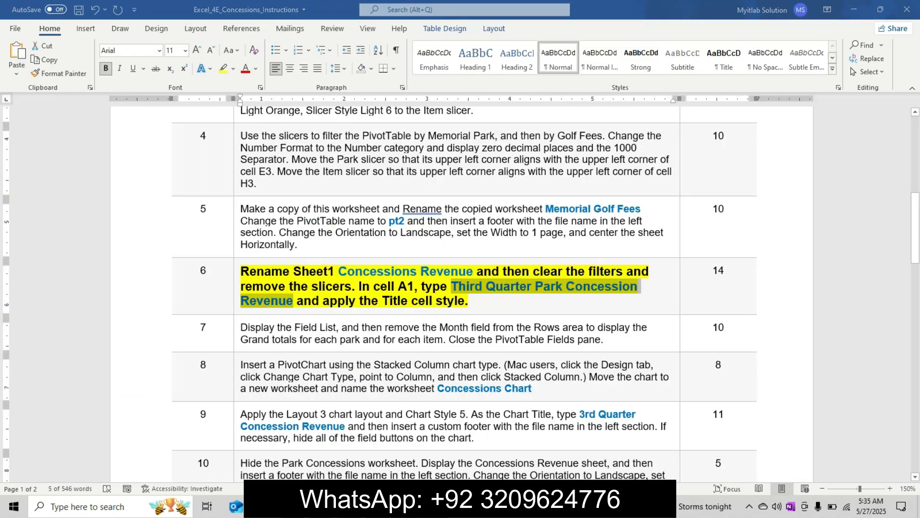
pyautogui.hotkey('alt', 'Tab')
pyautogui.click(58, 134)
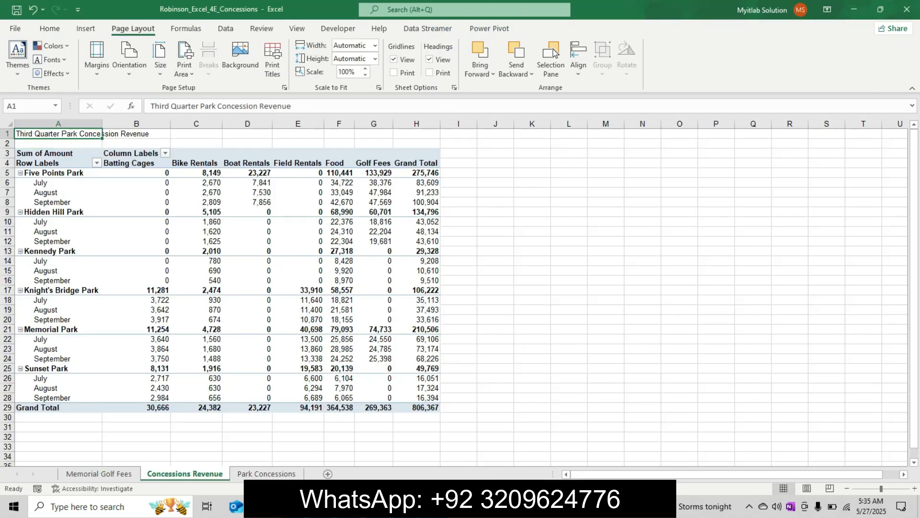
pyautogui.click(50, 28)
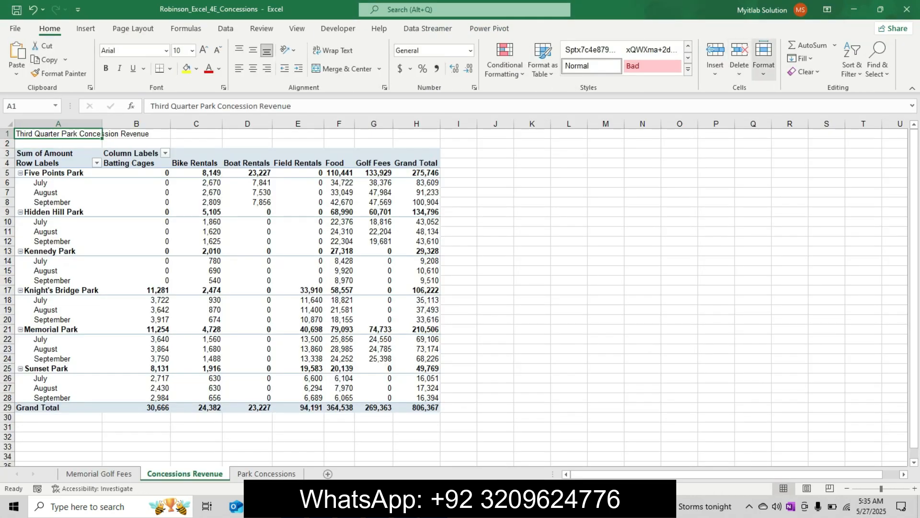
pyautogui.click(688, 69)
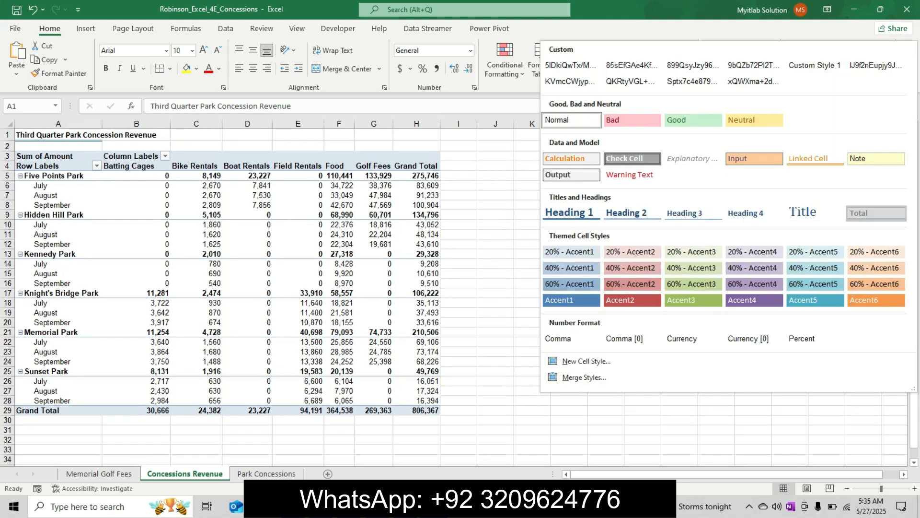
pyautogui.click(802, 211)
pyautogui.click(495, 220)
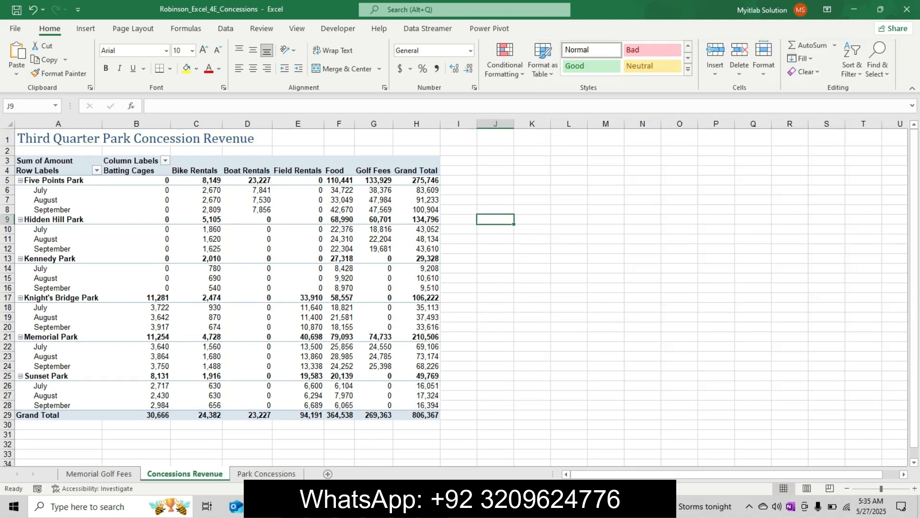
# Step: Switch to Word and undo the highlight, bold and font size changes on the step 6 instruction text
pyautogui.hotkey('alt', 'Tab')
pyautogui.hotkey('ctrl', 'z')
pyautogui.hotkey('ctrl', 'z')
pyautogui.hotkey('ctrl', 'z')
pyautogui.hotkey('ctrl', 'z')
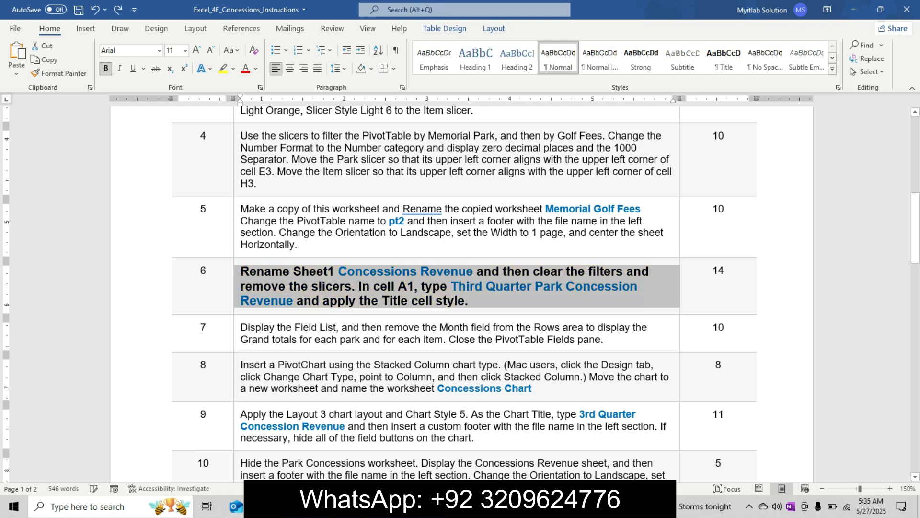
pyautogui.hotkey('ctrl', 'Home')
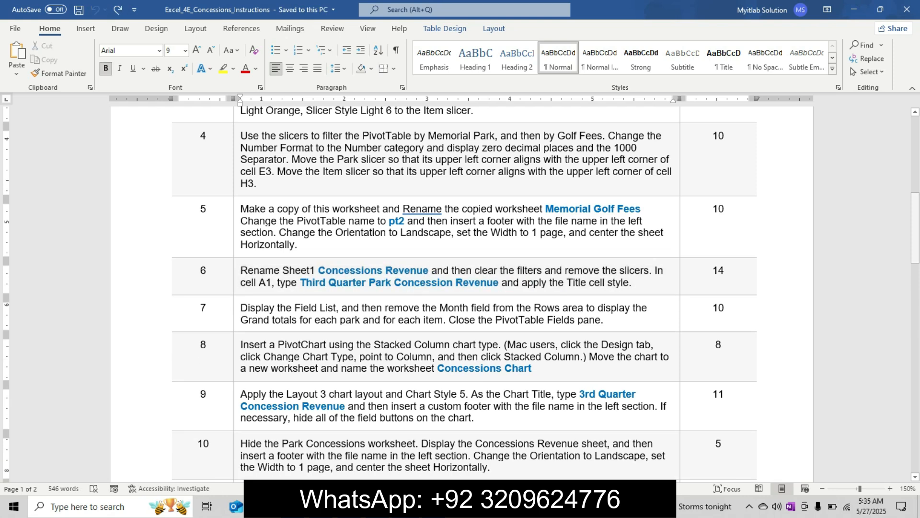